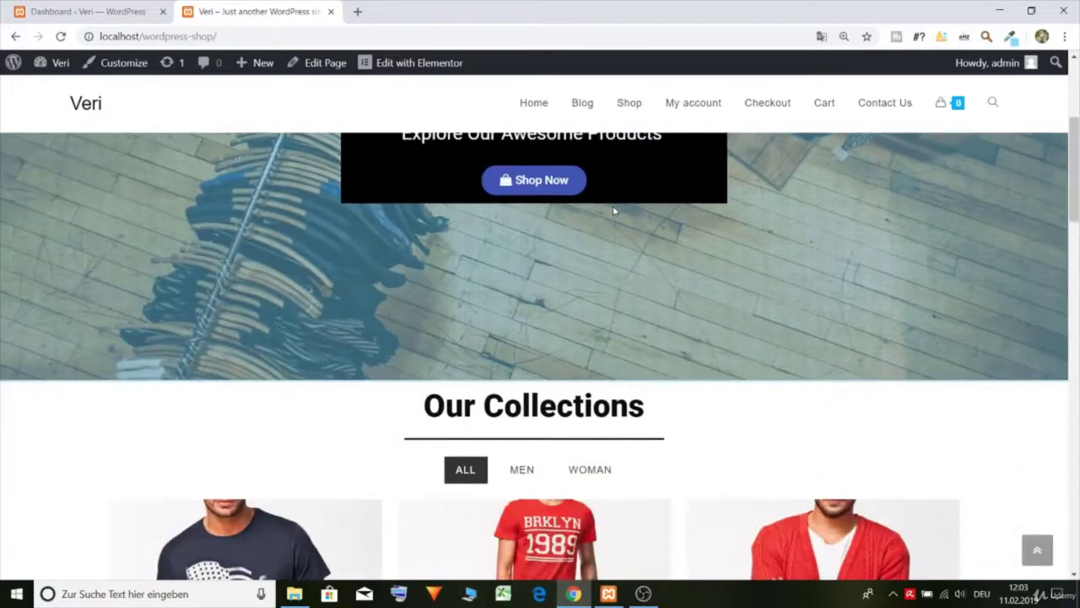
Step: Browse the shop homepage, filtering the collection by men's, women's and all items
scroll(591, 219, "up", 1)
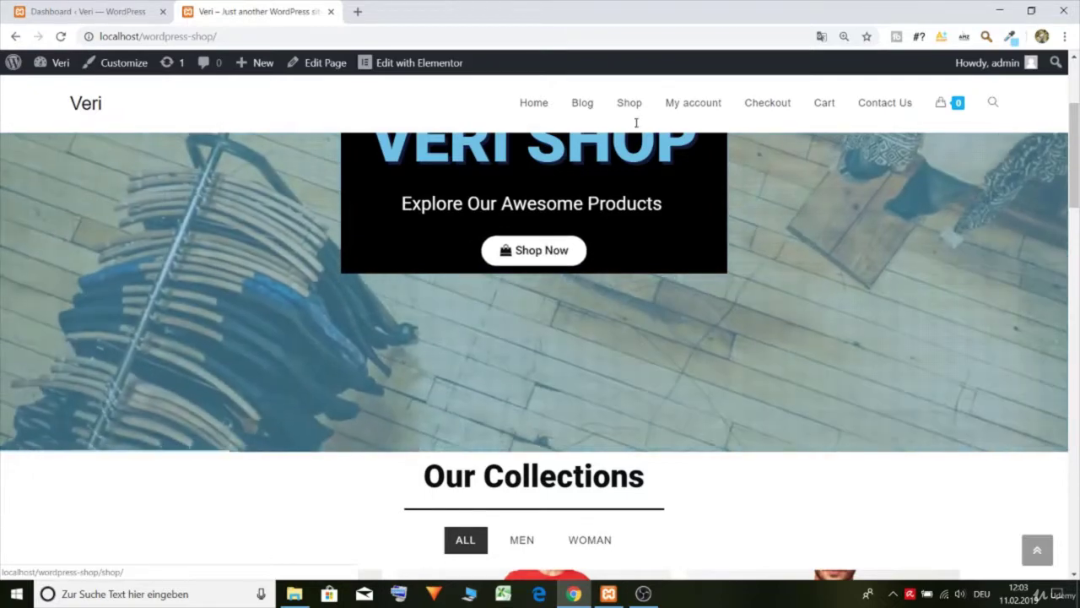
scroll(550, 306, "down", 4)
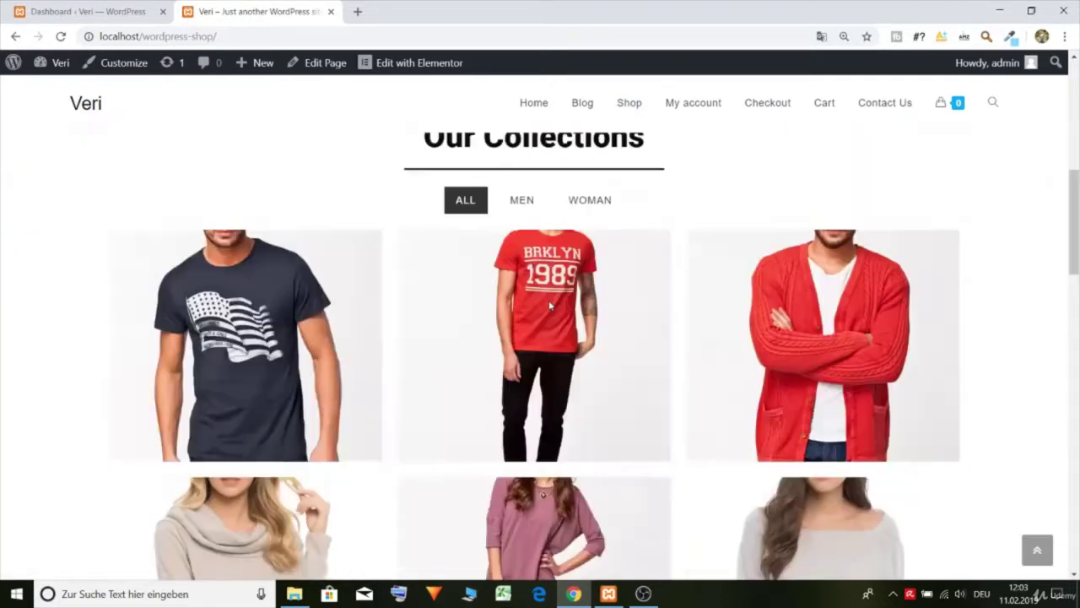
scroll(550, 306, "up", 1)
left_click(524, 263)
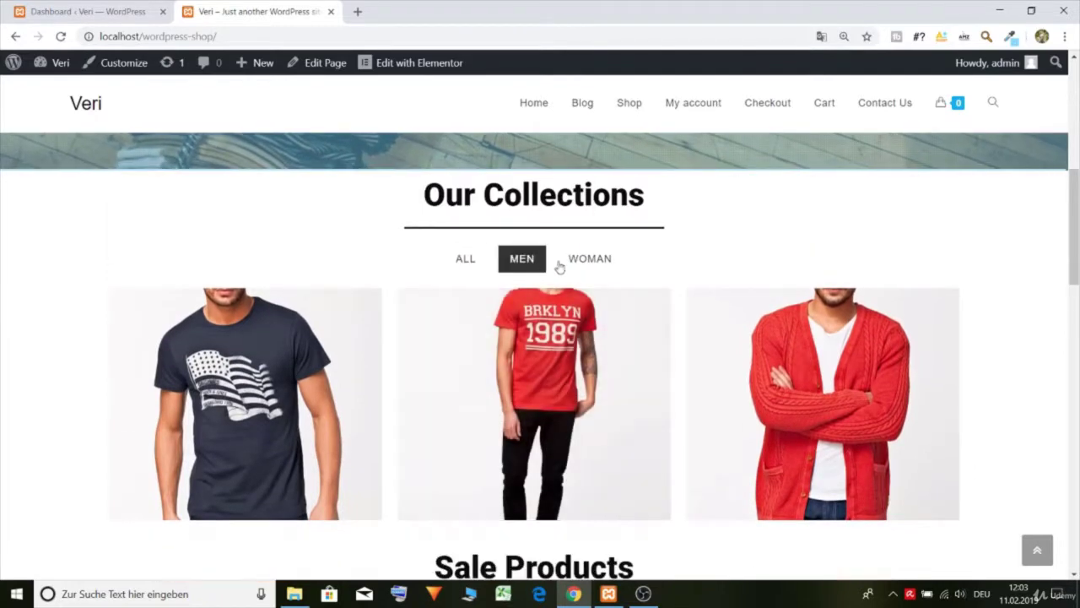
left_click(588, 260)
left_click(522, 260)
left_click(469, 263)
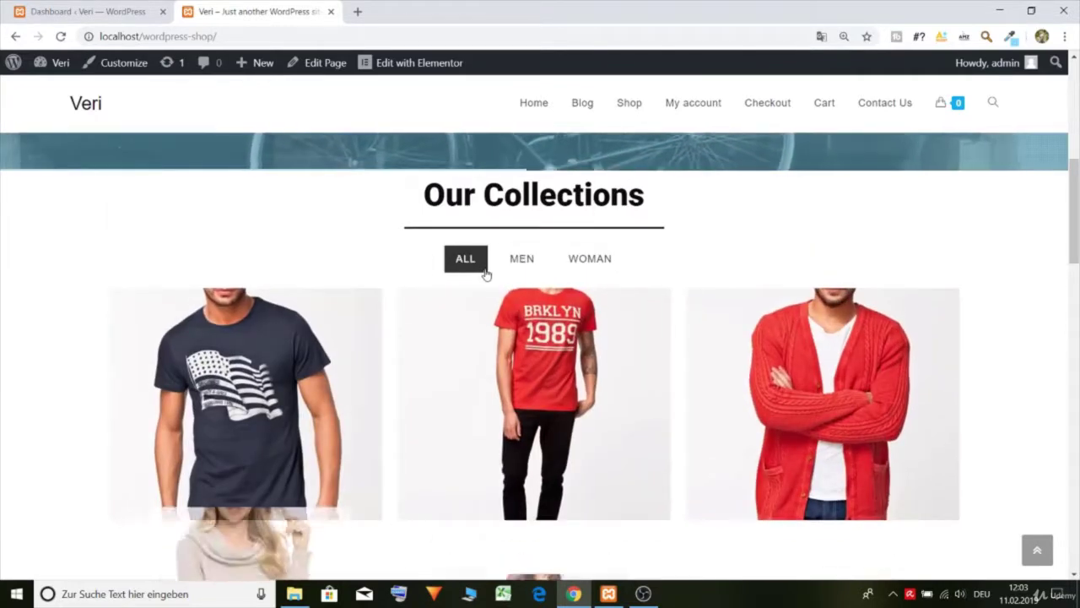
scroll(489, 261, "down", 8)
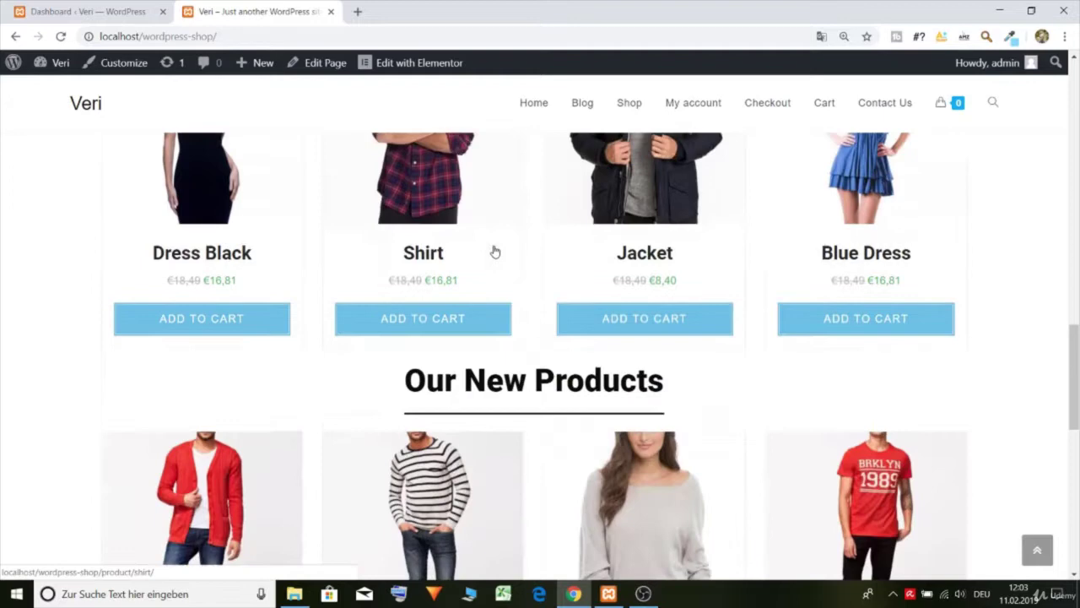
scroll(496, 252, "down", 5)
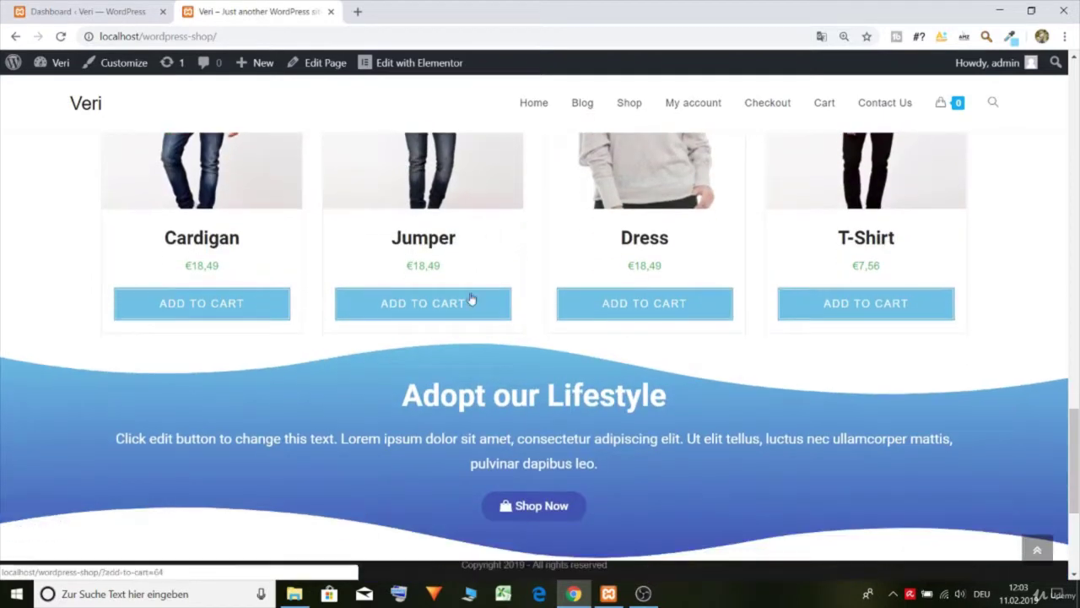
Step: Try adding the Jumper and the Dress to the cart, then scroll back up
left_click(470, 303)
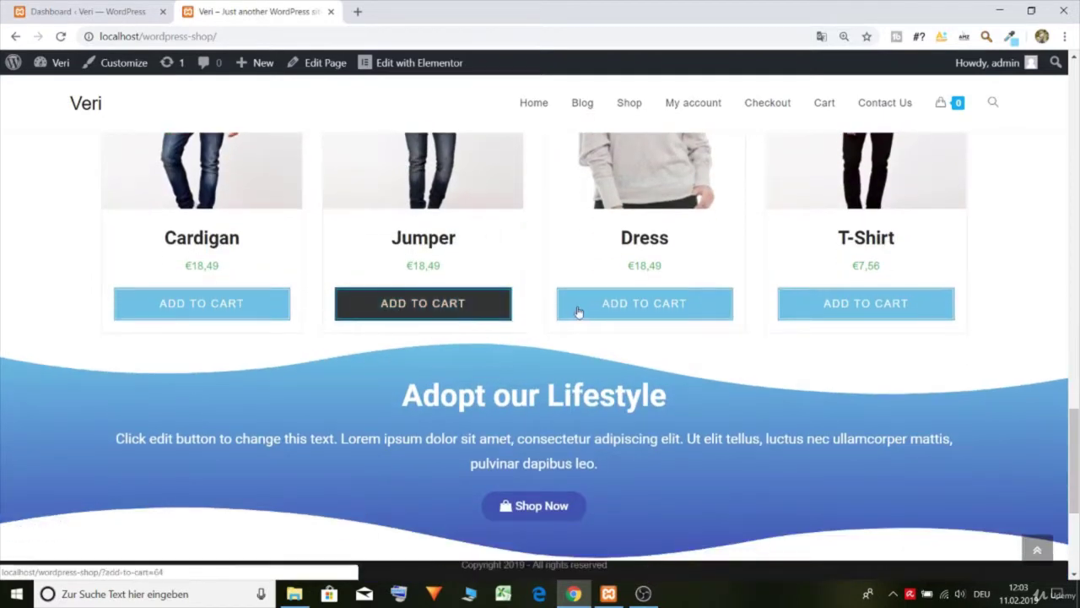
left_click(578, 312)
scroll(557, 309, "down", 3)
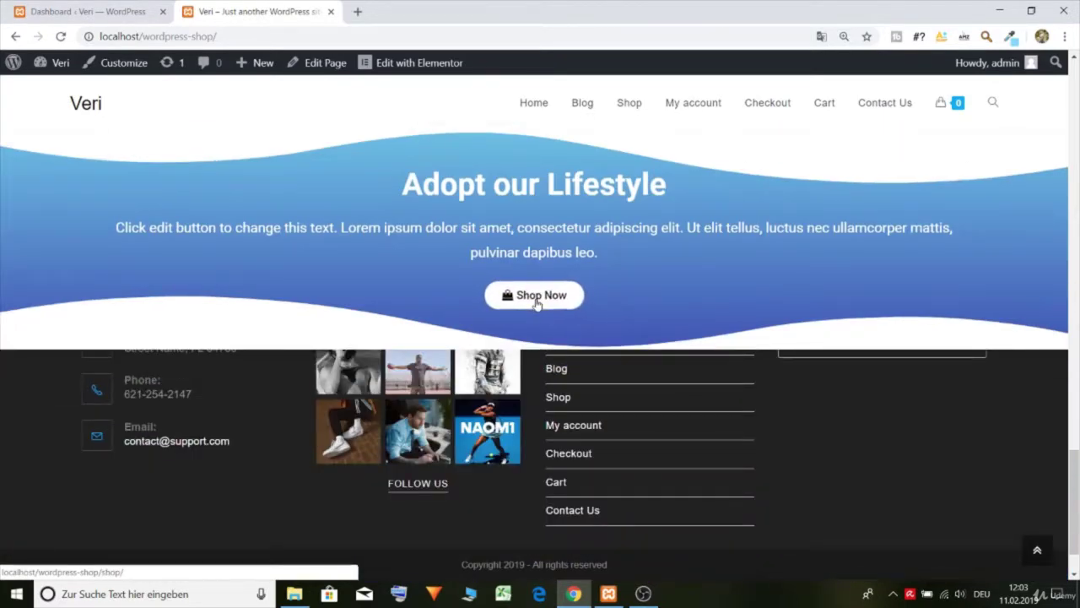
scroll(535, 305, "down", 1)
scroll(535, 306, "up", 5)
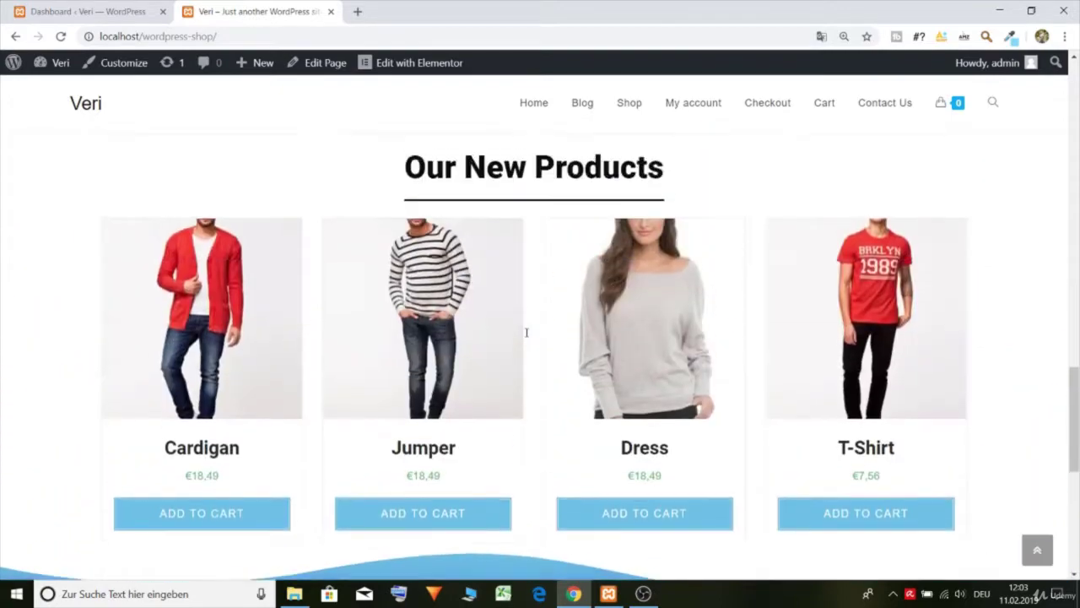
scroll(526, 333, "up", 10)
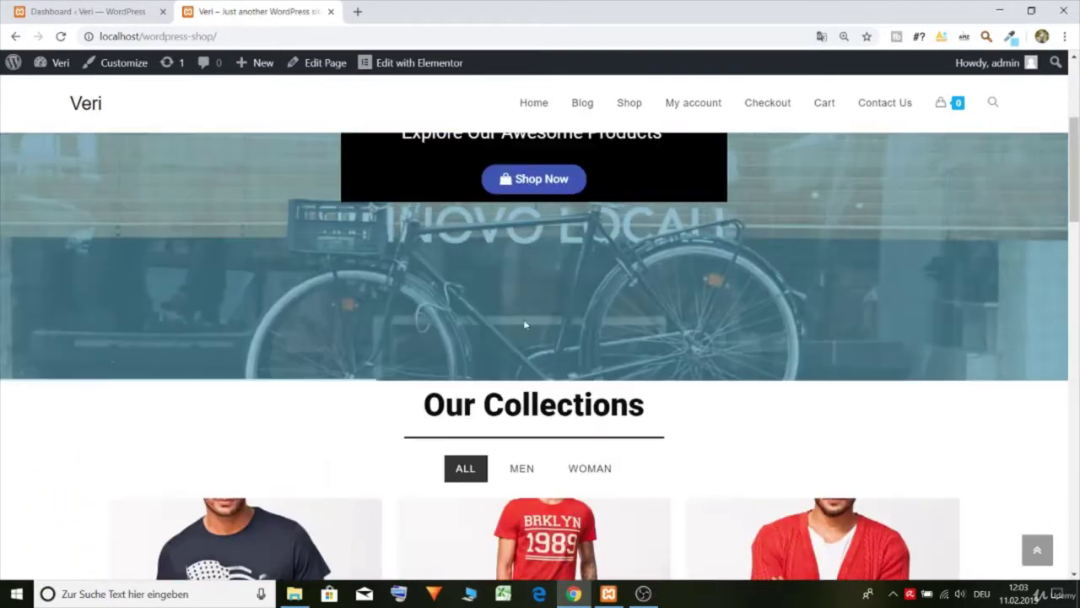
scroll(524, 324, "up", 4)
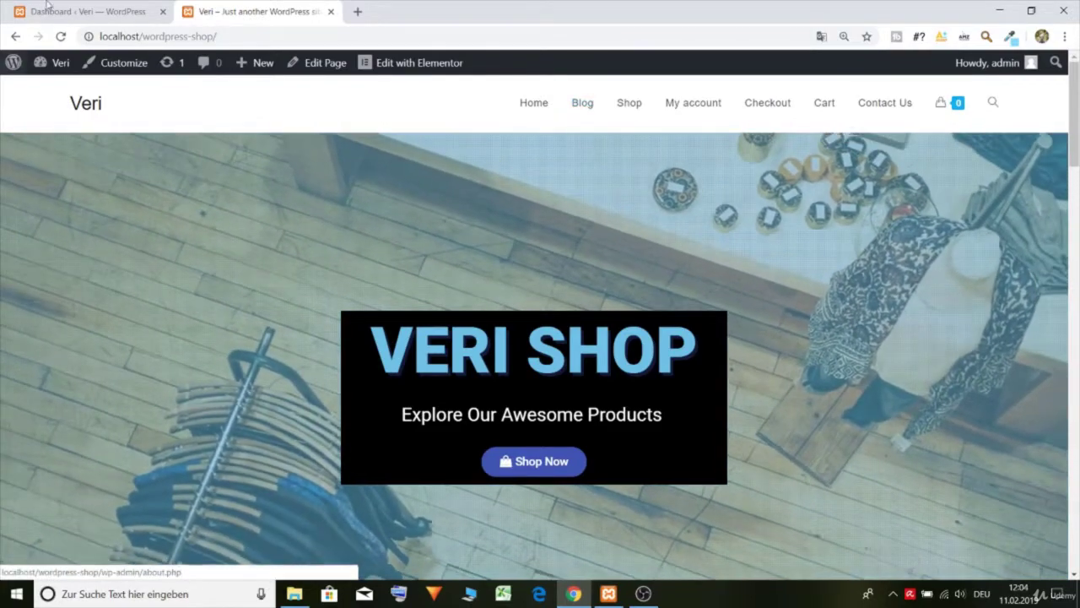
Step: Go to the admin dashboard's All Posts list and start a new post
left_click(88, 10)
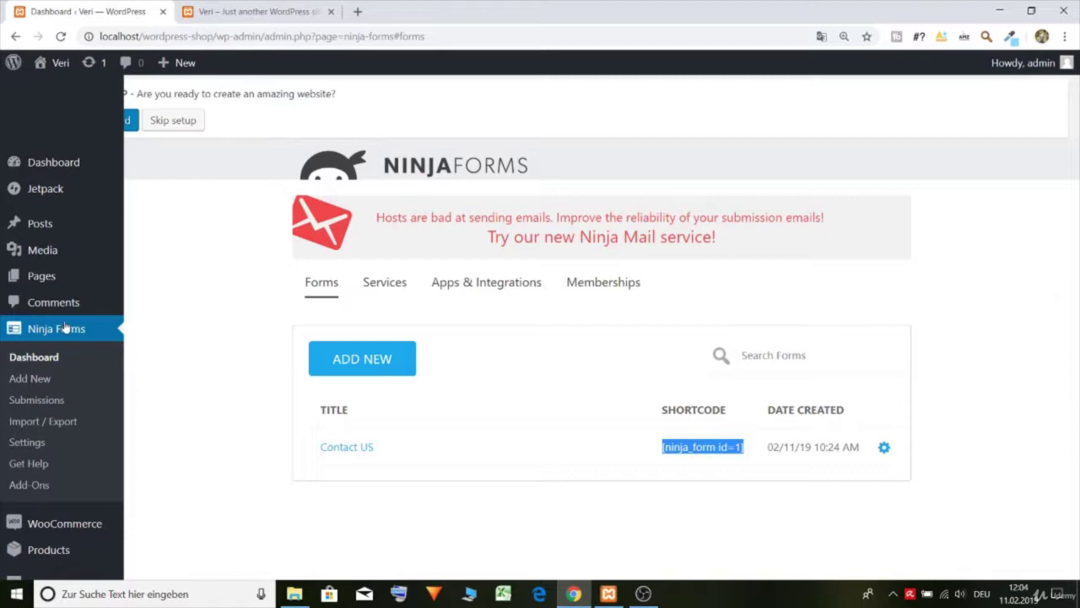
mouse_move(40, 224)
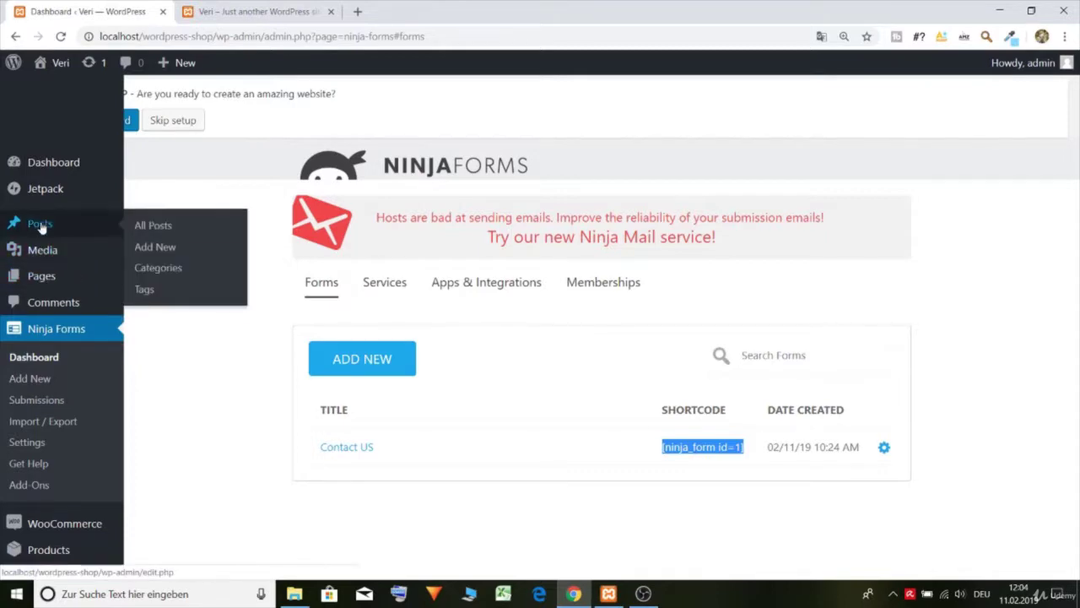
left_click(228, 11)
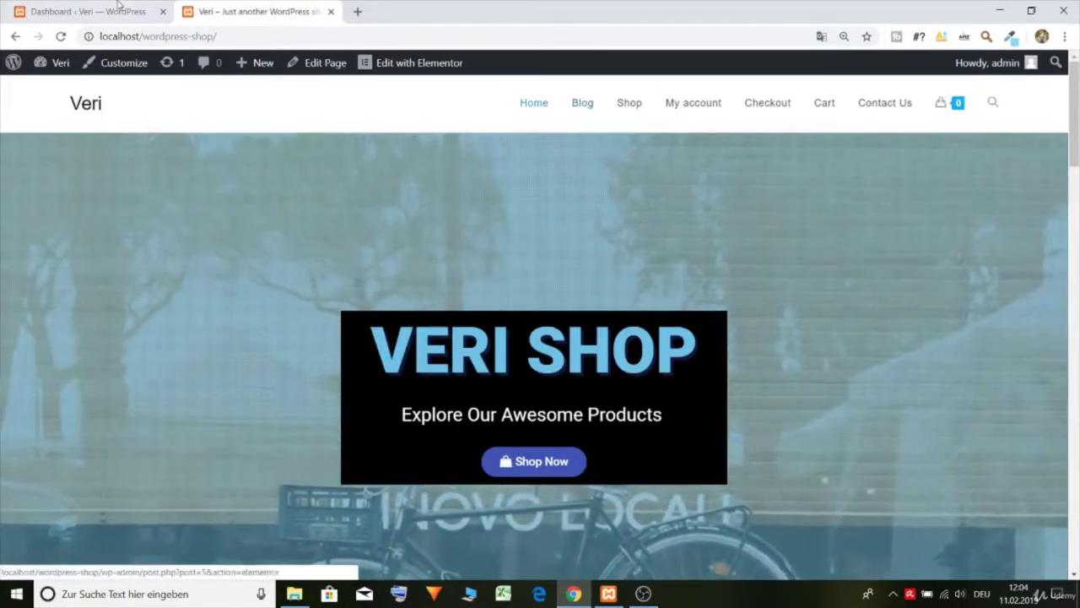
left_click(109, 11)
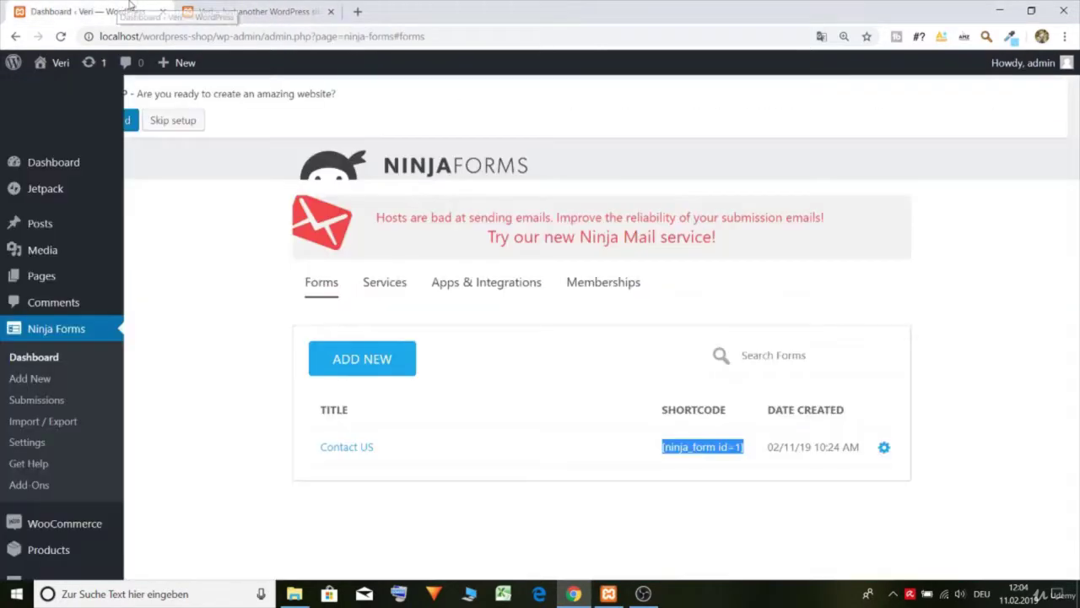
left_click(38, 230)
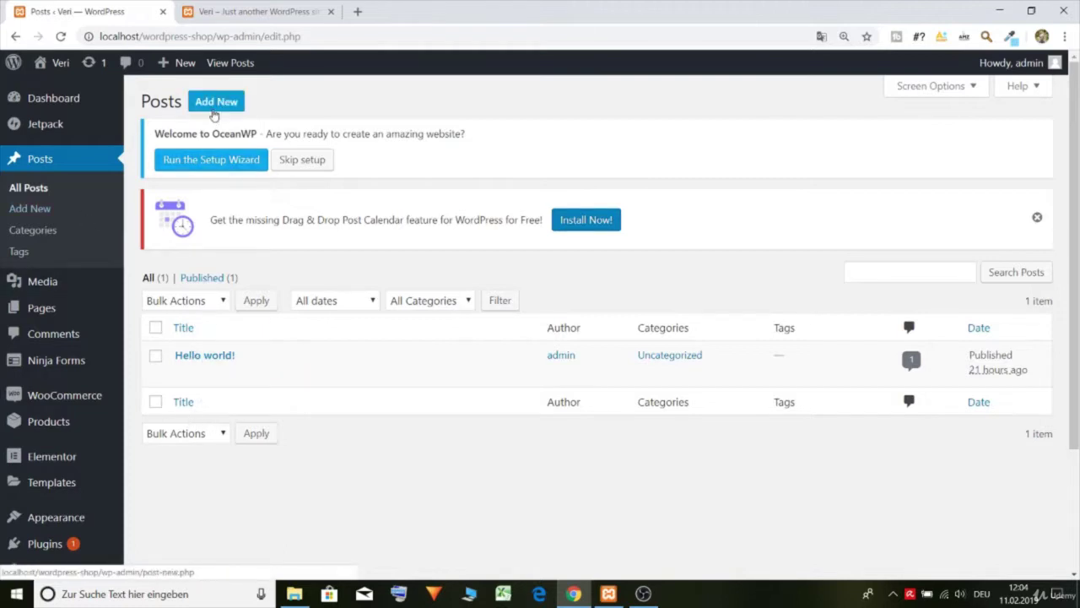
left_click(214, 109)
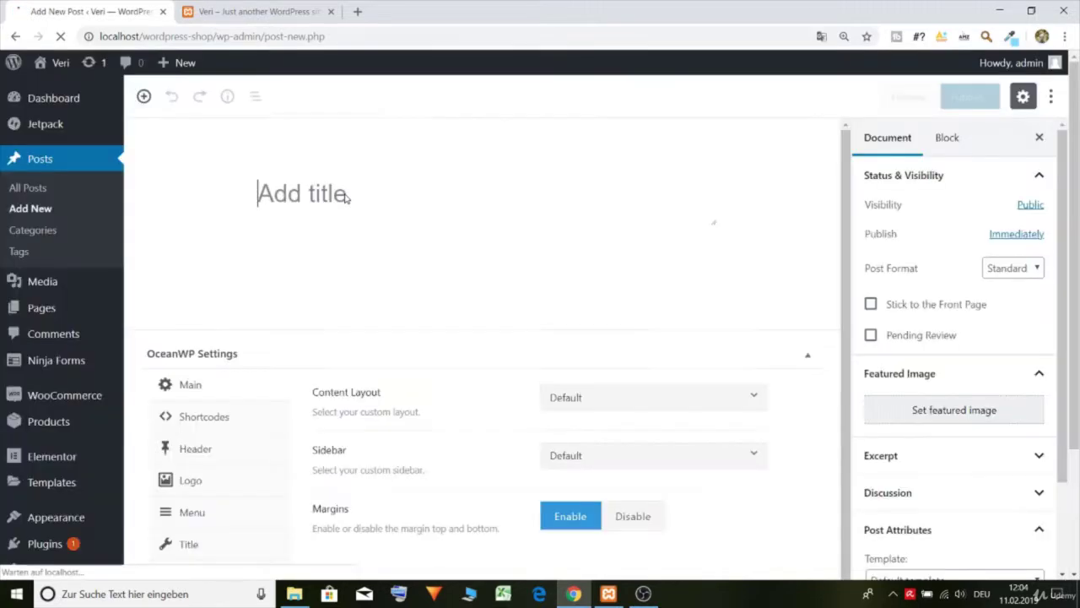
Step: Title the post 'Our awesome Shop', keep the OceanWP content layout at Default, and start the featured image picker
left_click(324, 220)
type("Our")
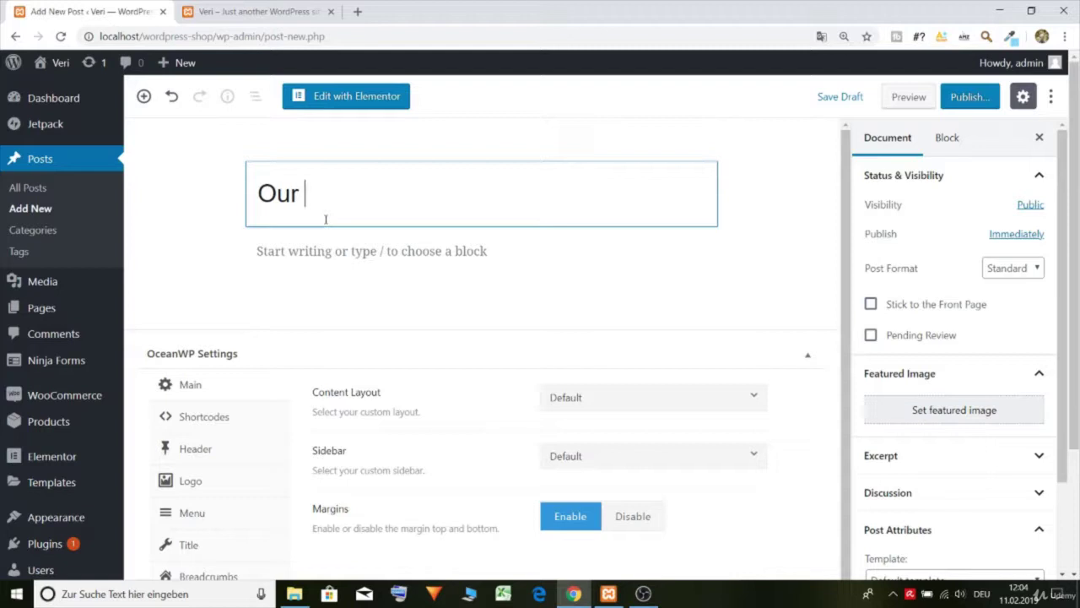
type(" awesome Shop")
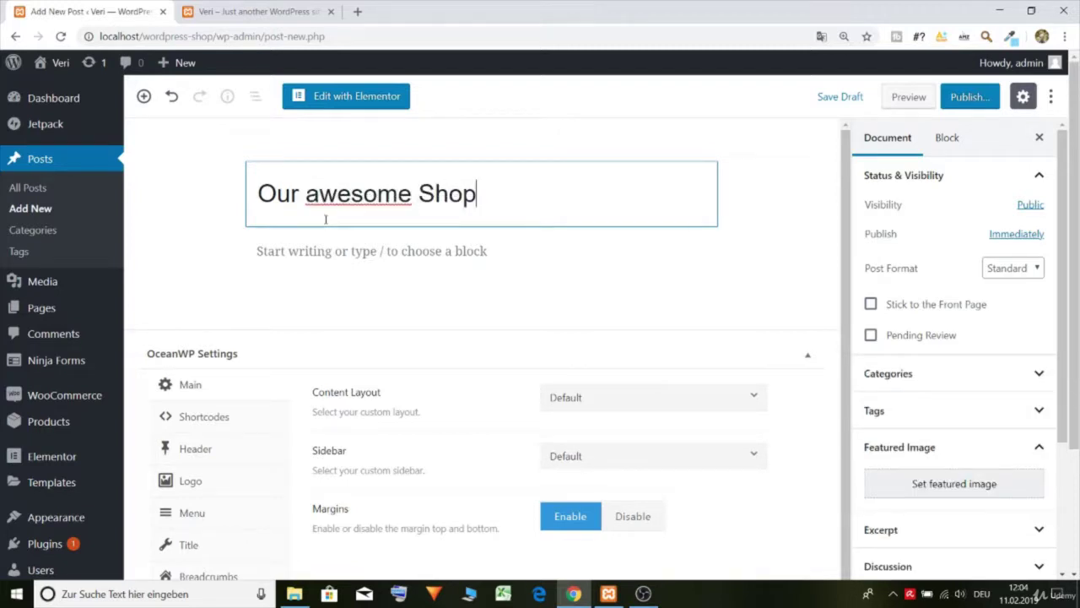
scroll(337, 224, "down", 1)
left_click(566, 349)
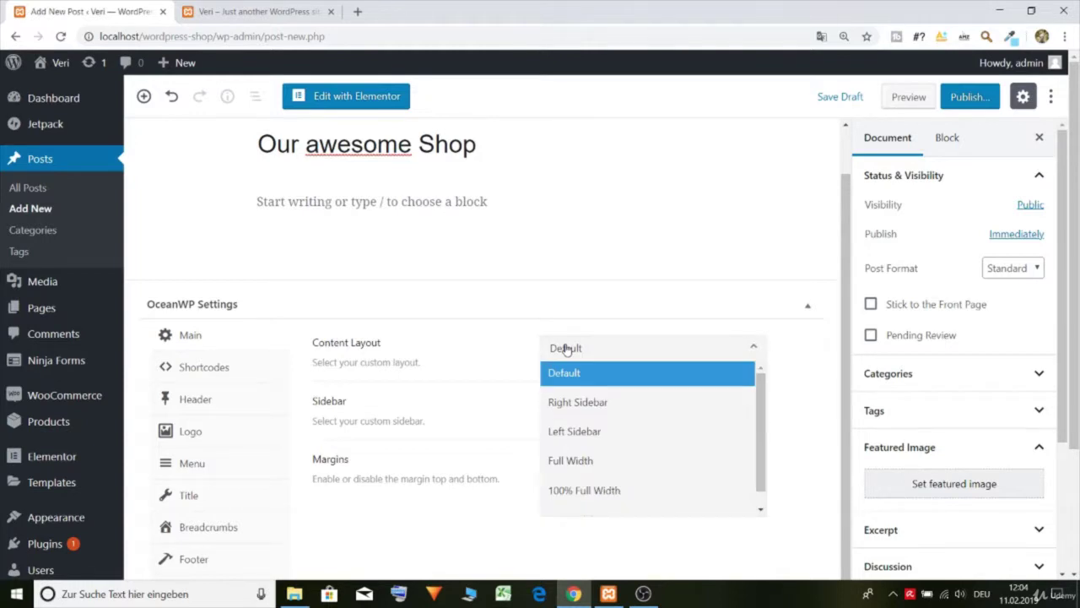
left_click(565, 349)
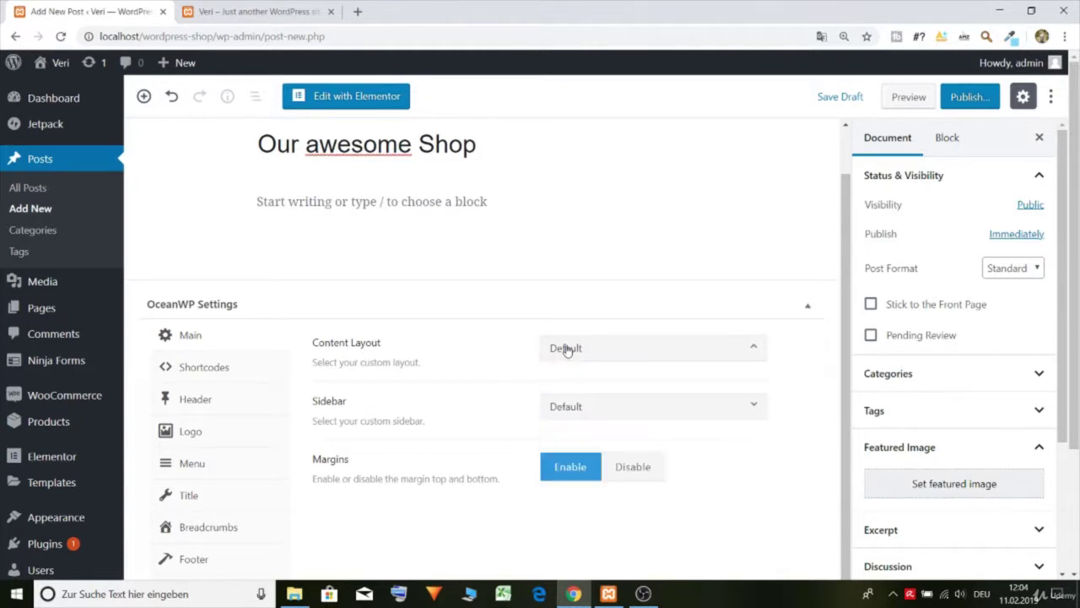
left_click(196, 365)
left_click(206, 346)
scroll(957, 406, "down", 3)
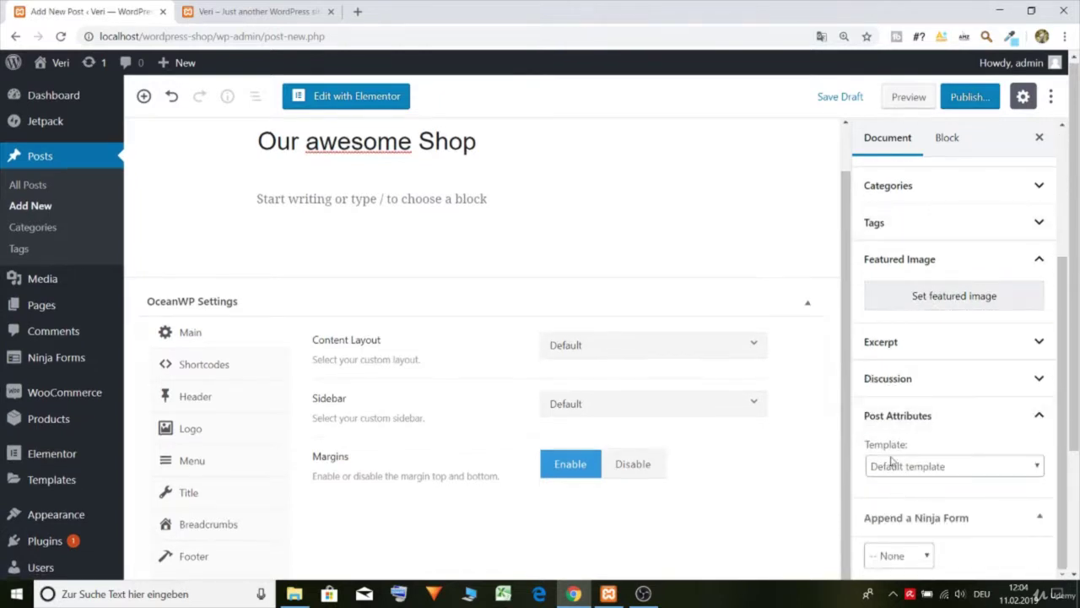
scroll(730, 428, "down", 2)
left_click(918, 368)
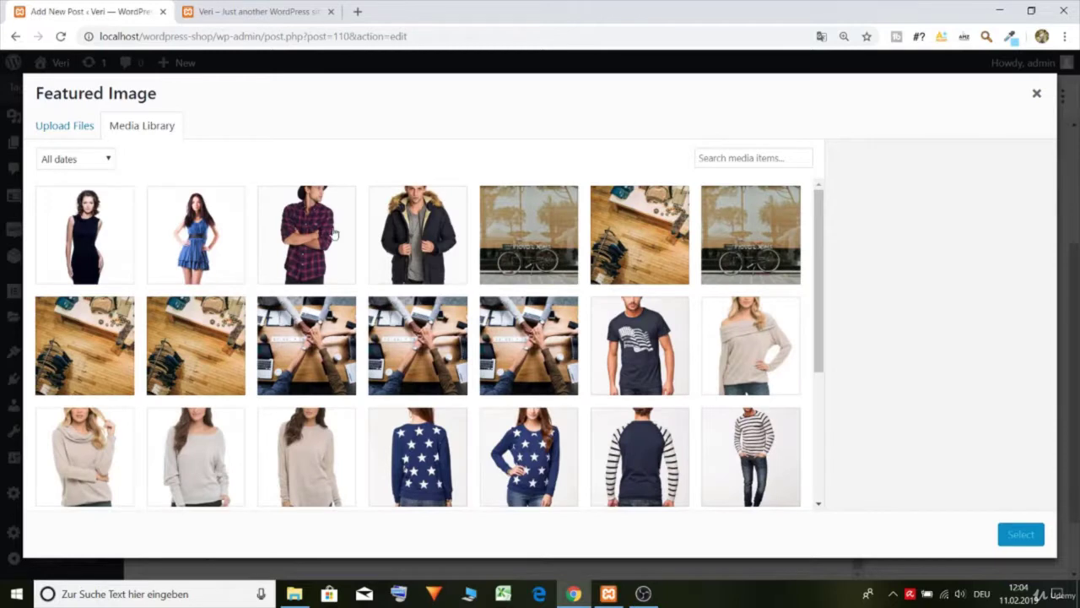
Step: Pick the bicycle shop-window photo from the media library as the featured image
left_click(535, 248)
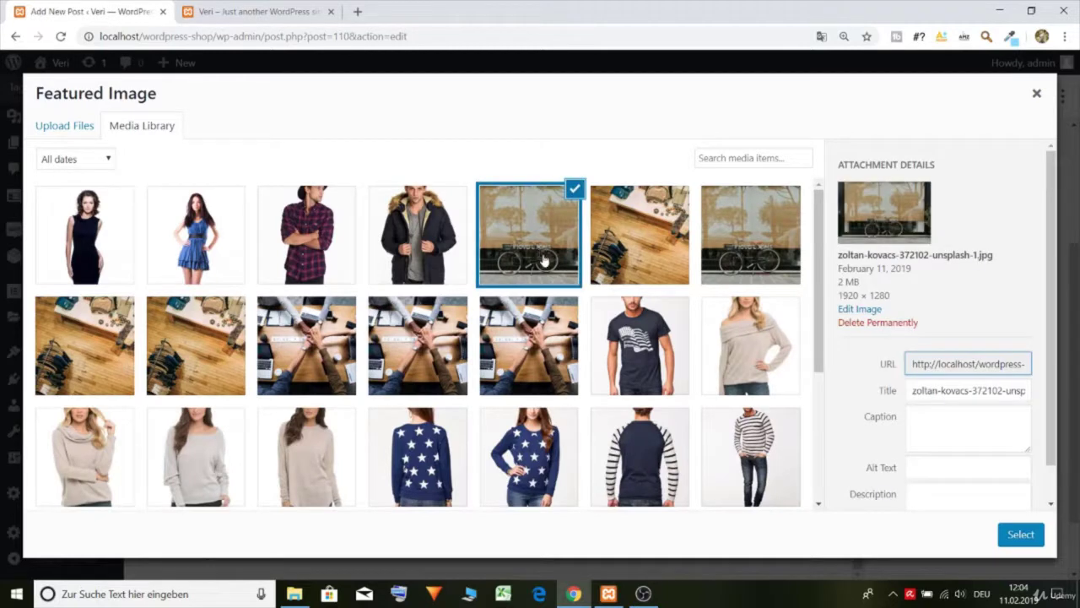
left_click(1021, 536)
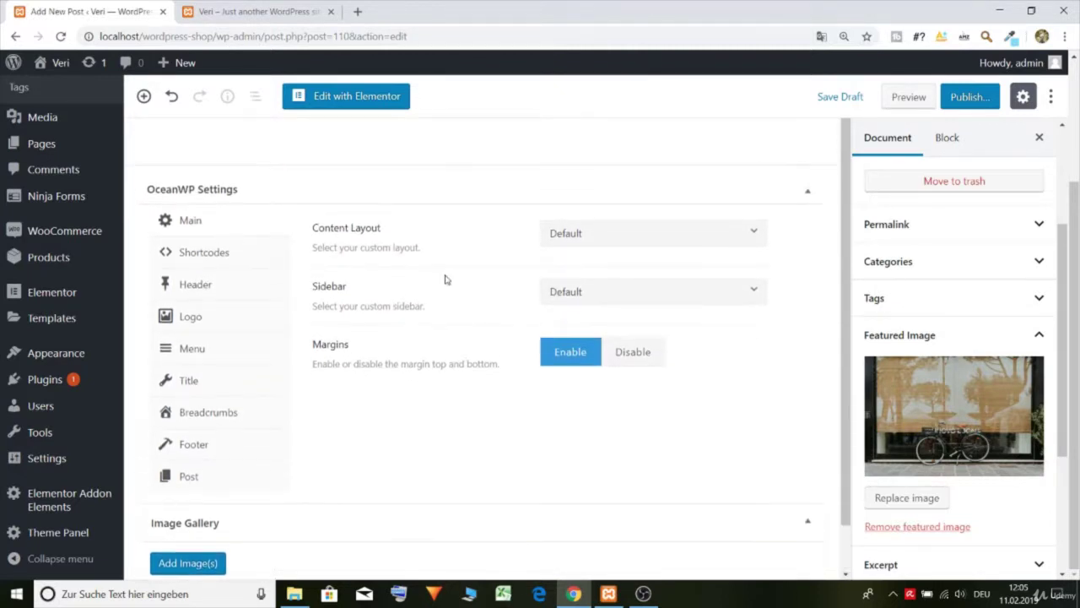
Step: Publish 'Our awesome Shop' and load the live post page
left_click(969, 100)
left_click(969, 101)
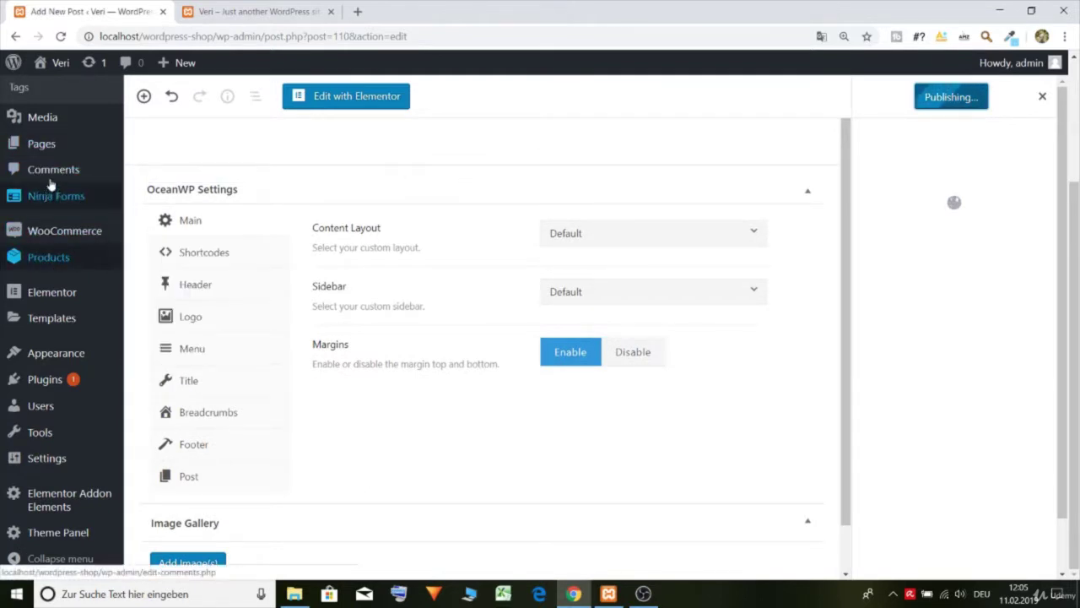
mouse_move(61, 262)
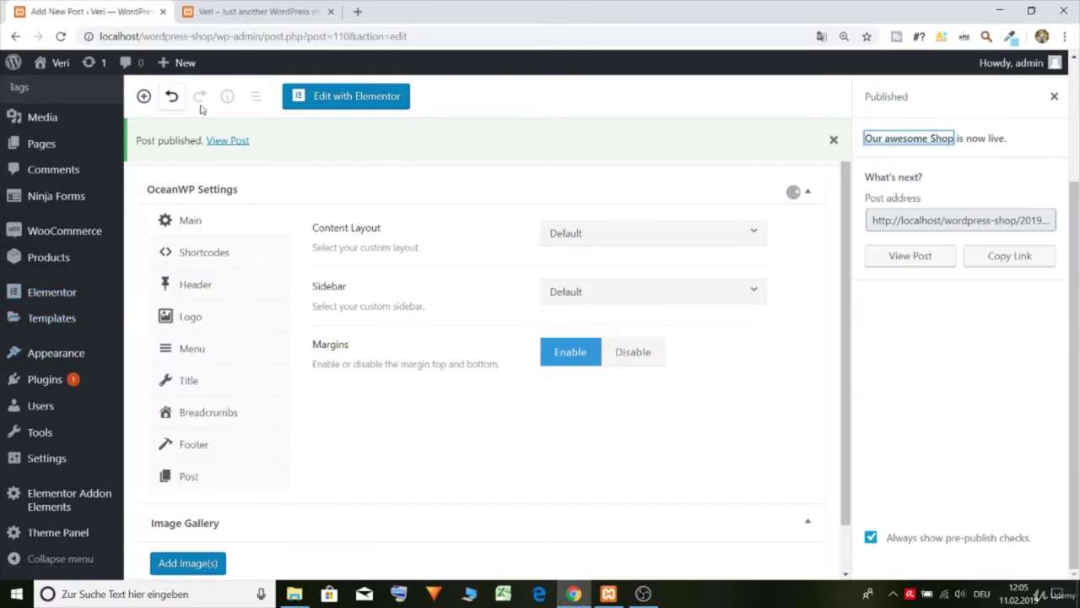
left_click(236, 141)
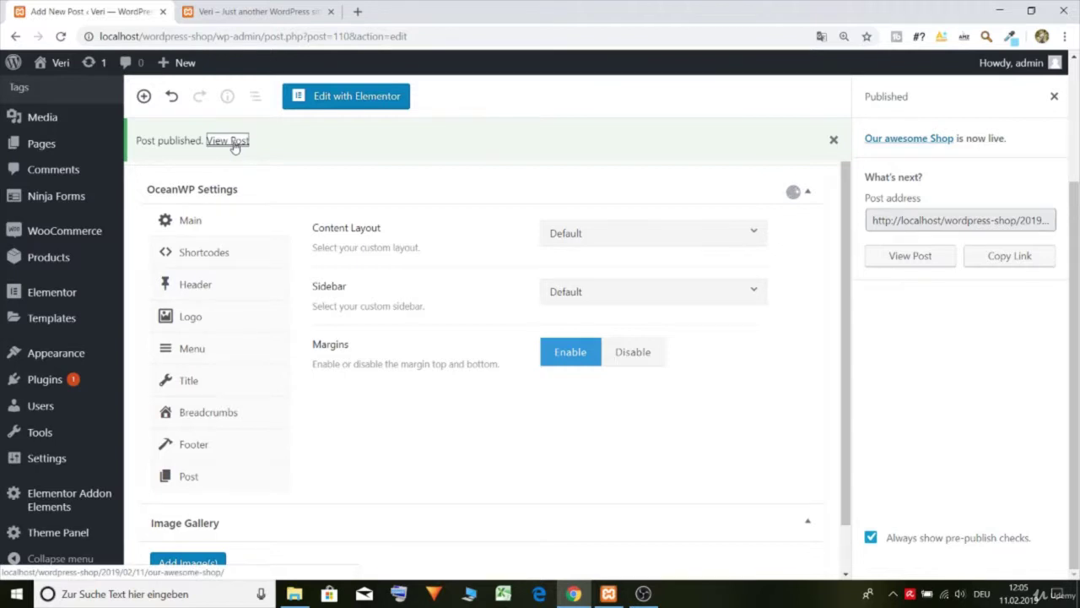
left_click(87, 346)
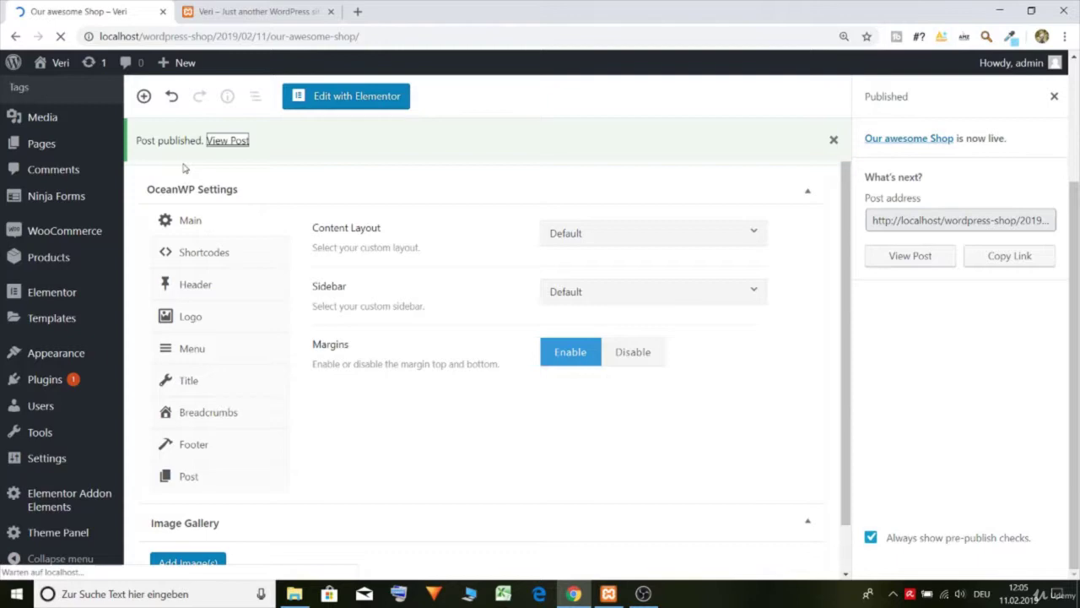
Step: Scroll through the live post's title and bicycle image, then go back
scroll(184, 168, "down", 2)
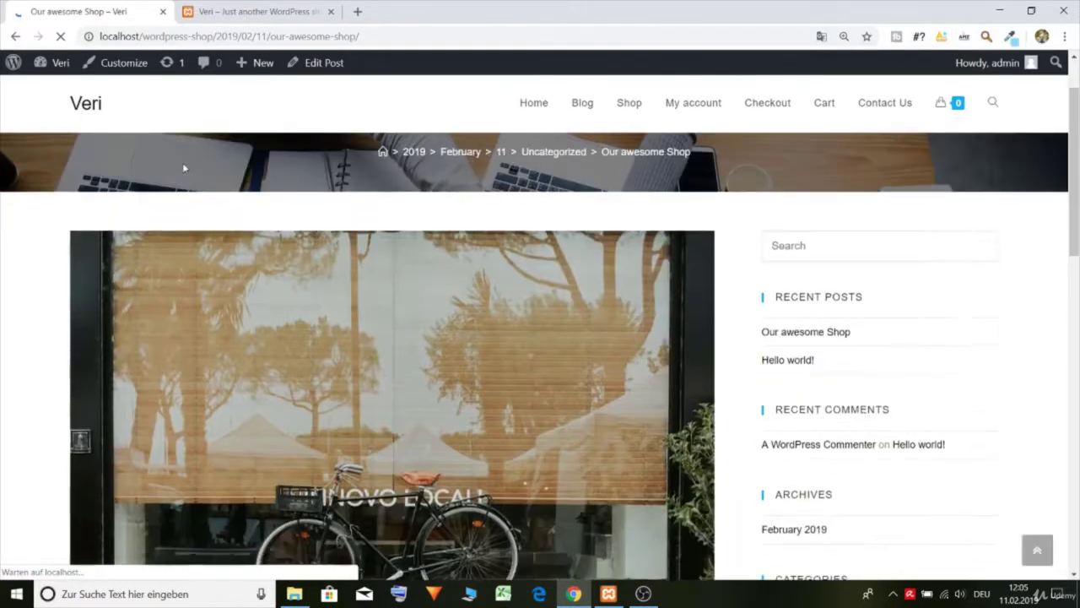
scroll(182, 162, "up", 2)
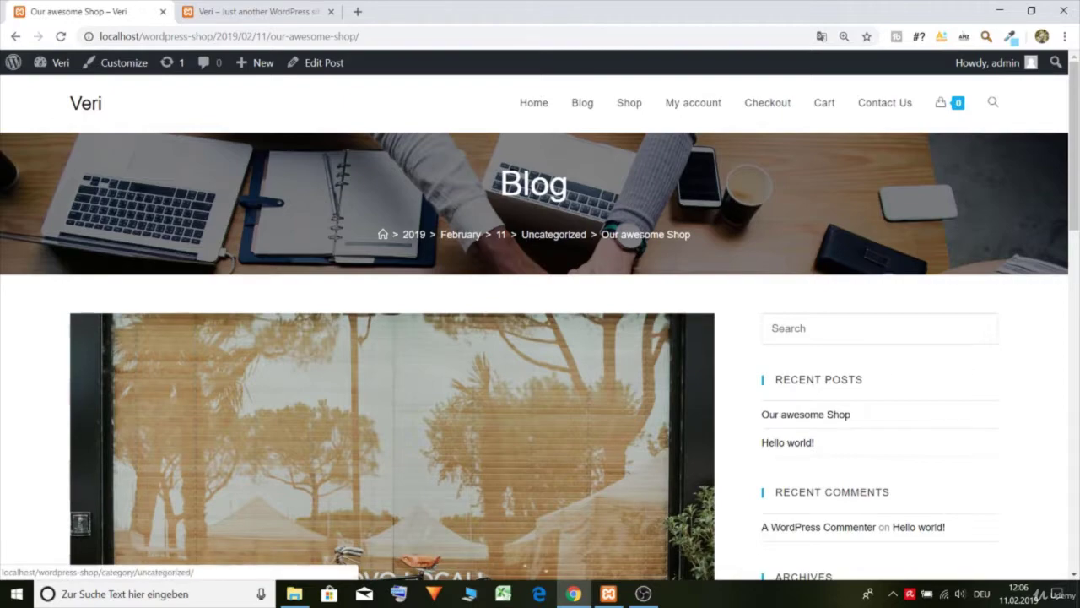
scroll(396, 258, "down", 5)
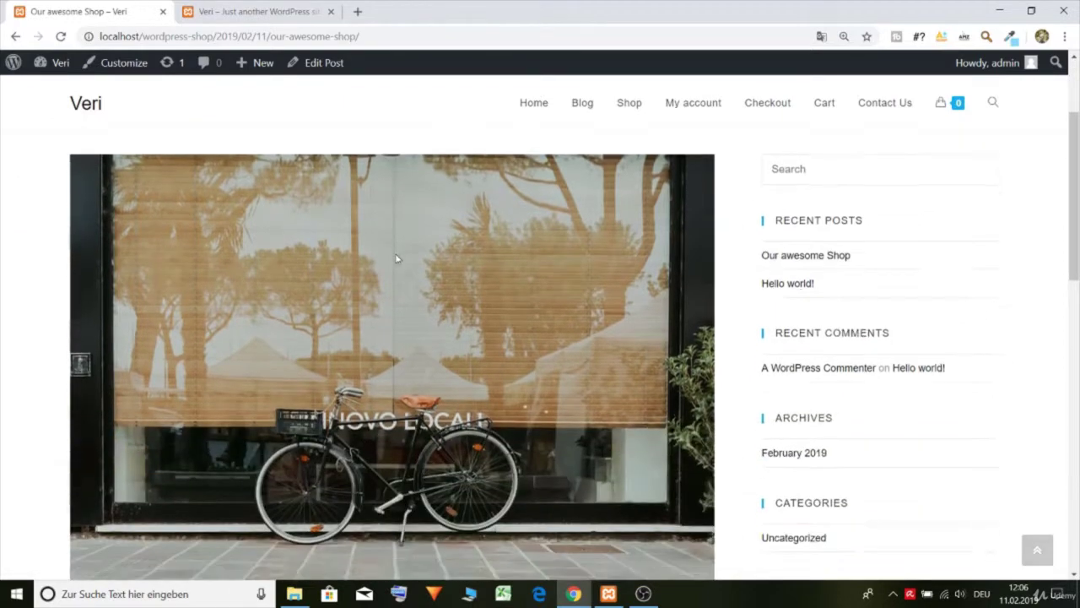
scroll(396, 259, "down", 1)
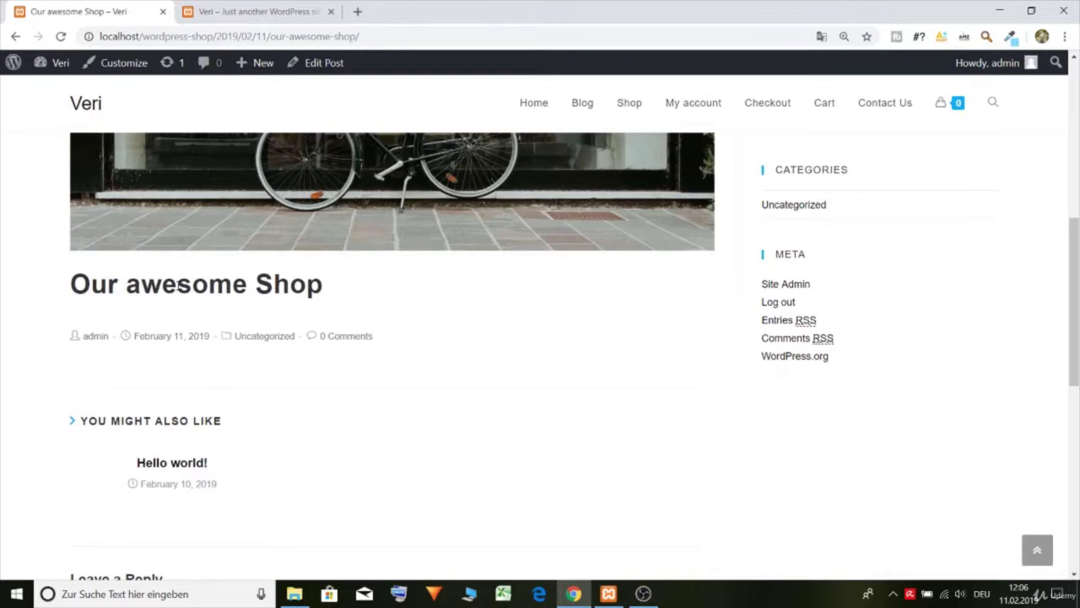
scroll(211, 316, "down", 3)
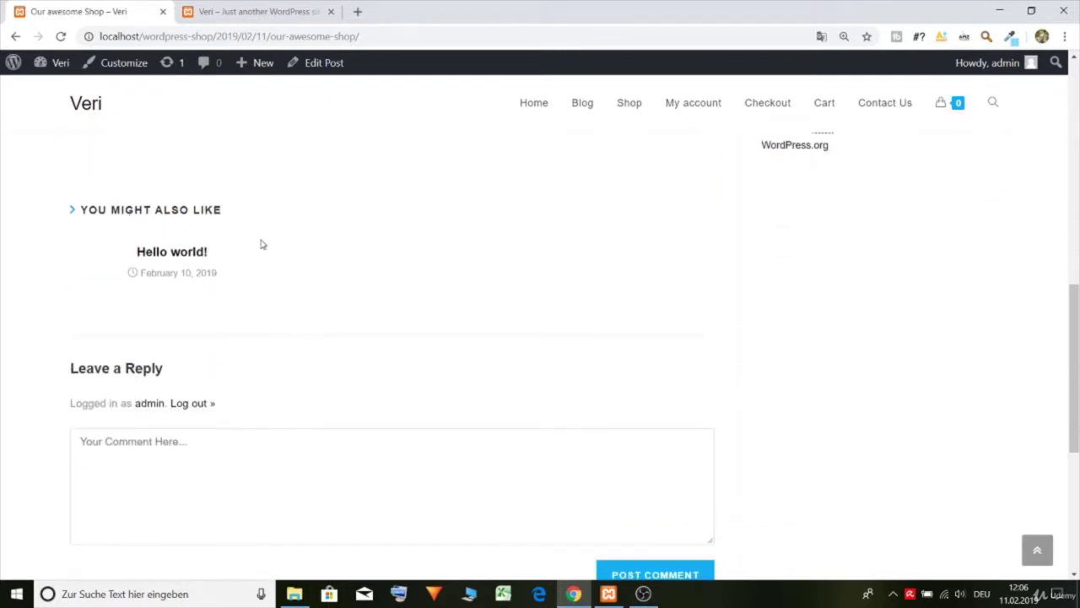
scroll(260, 244, "up", 10)
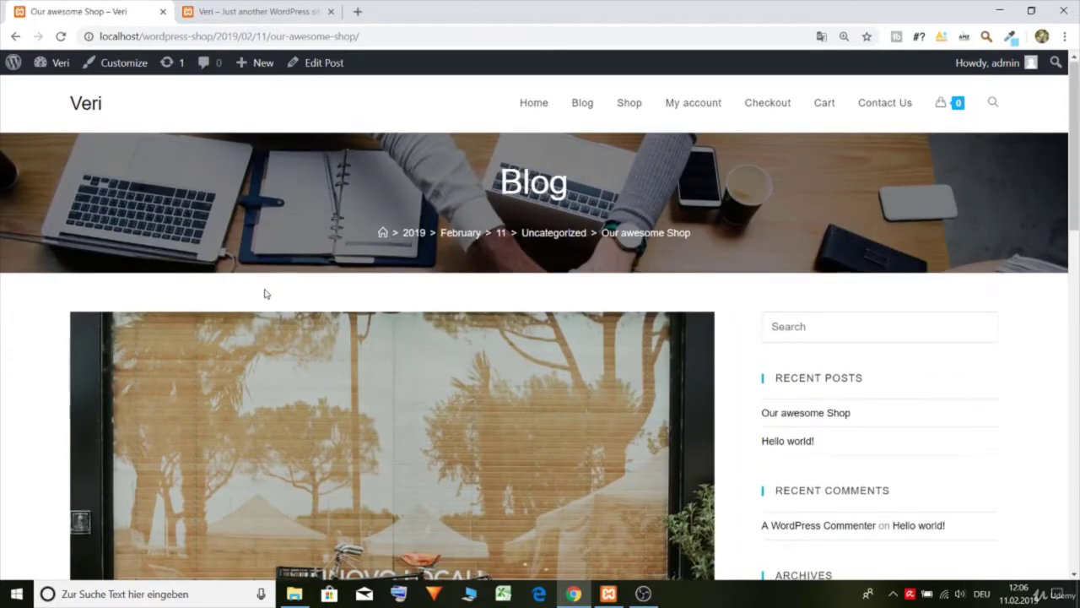
left_click(15, 38)
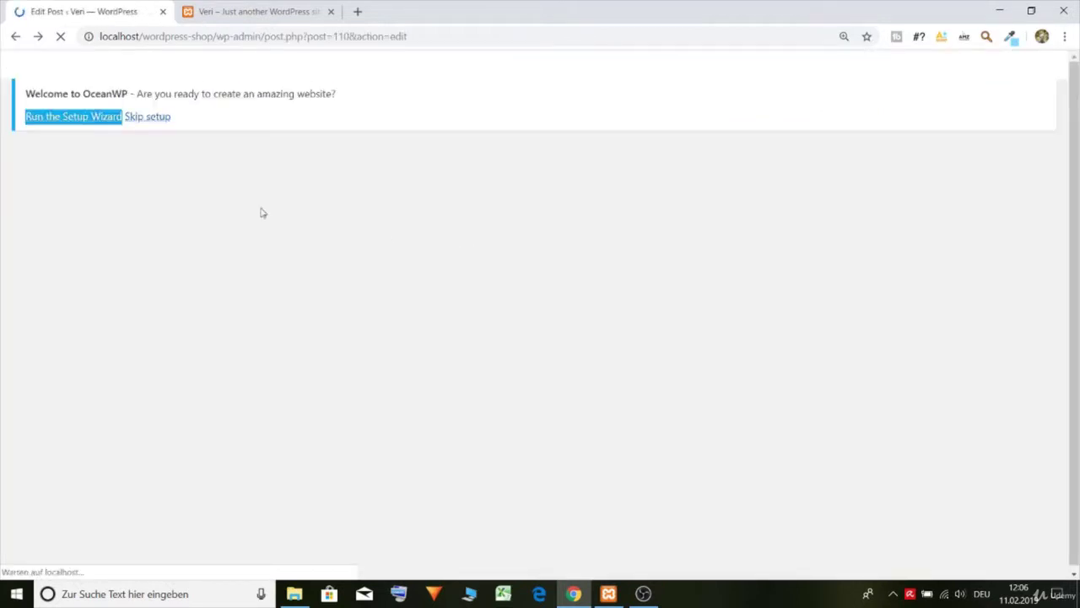
Step: Return to the posts list and open 'Hello world!' for editing
left_click(15, 41)
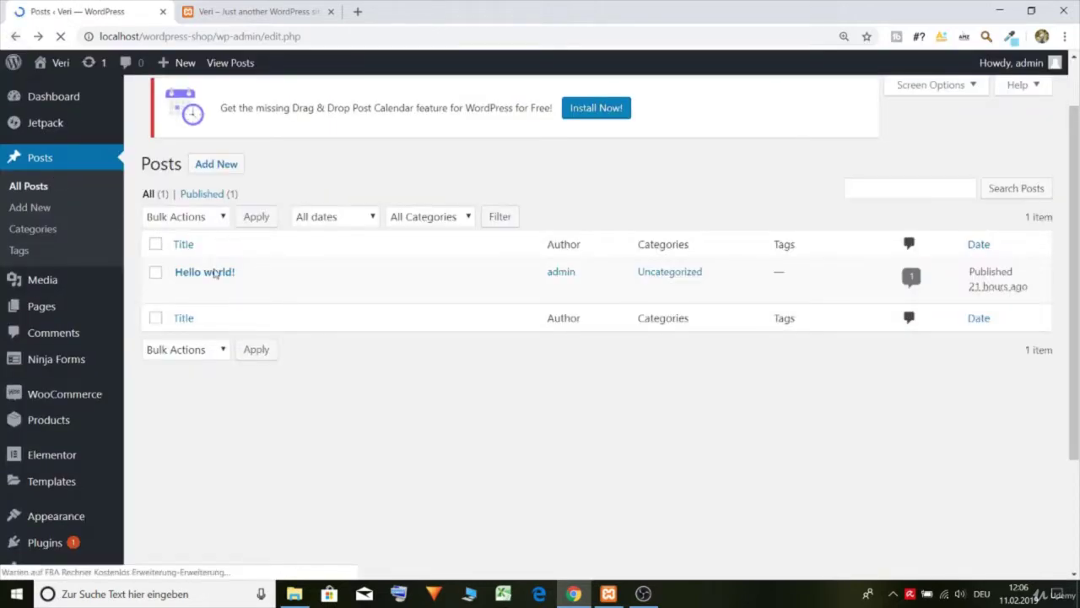
left_click(214, 357)
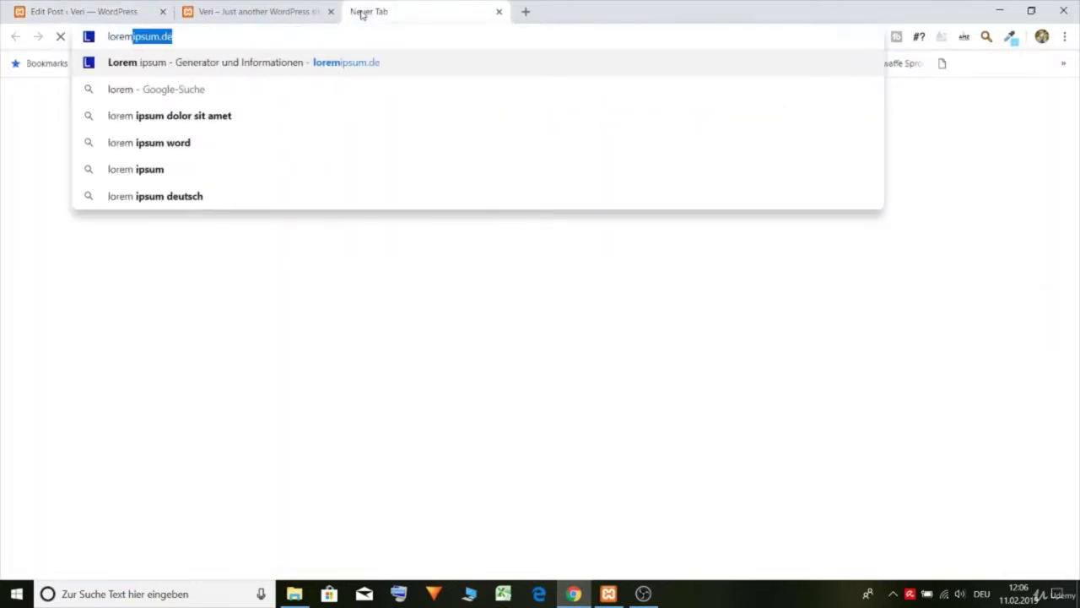
Step: Load loremipsum.de and select all of the generated 100-word placeholder text to copy it
key("Return")
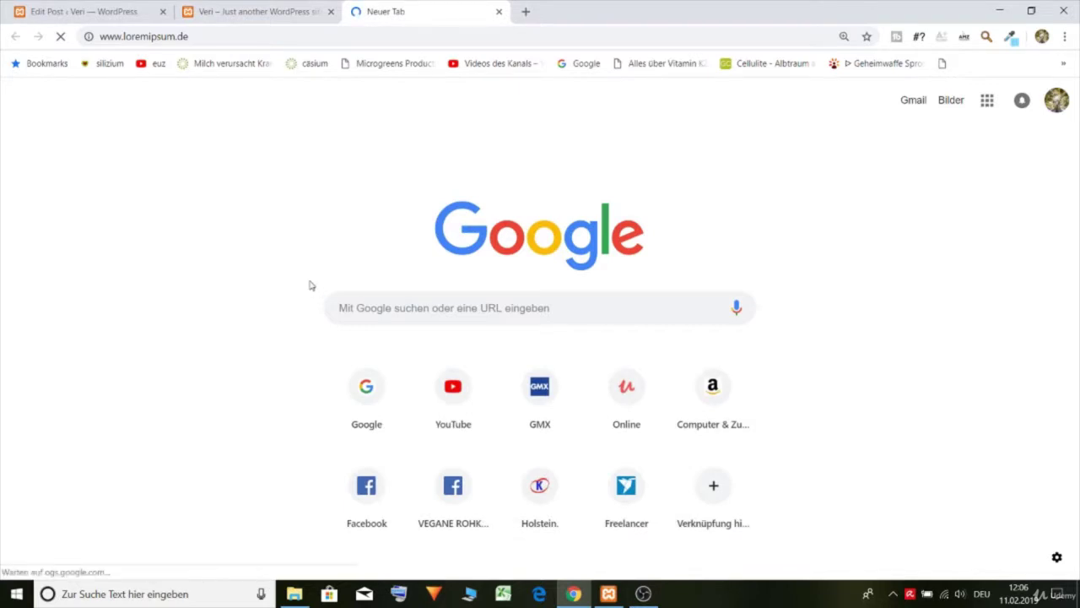
double_click(405, 291)
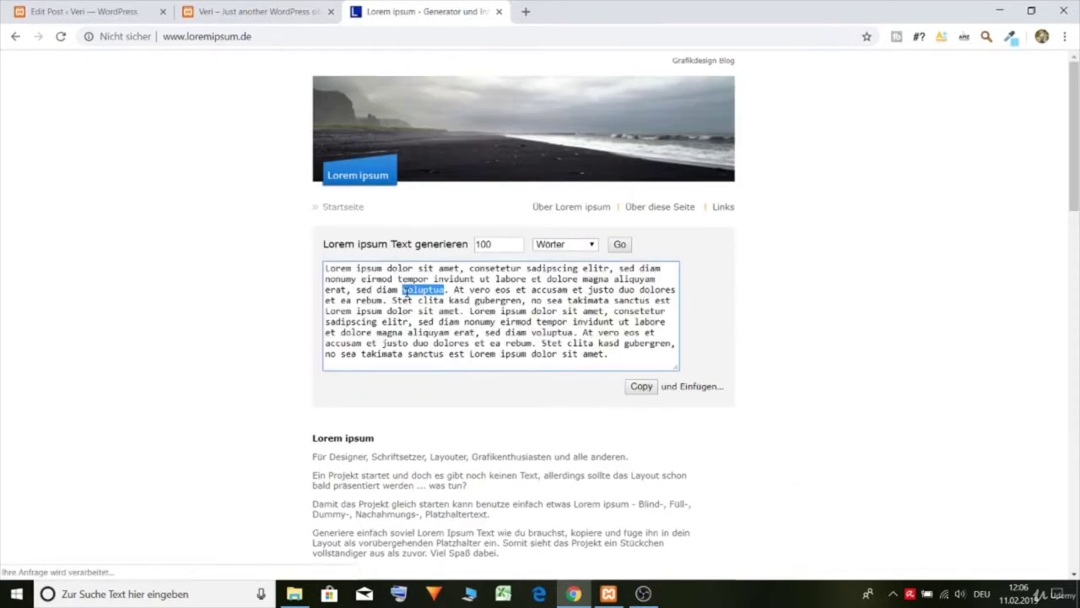
key("ctrl+a")
key("ctrl+c")
Step: Replace the Hello world! post's welcome paragraph with the pasted lorem ipsum text
left_click(143, 6)
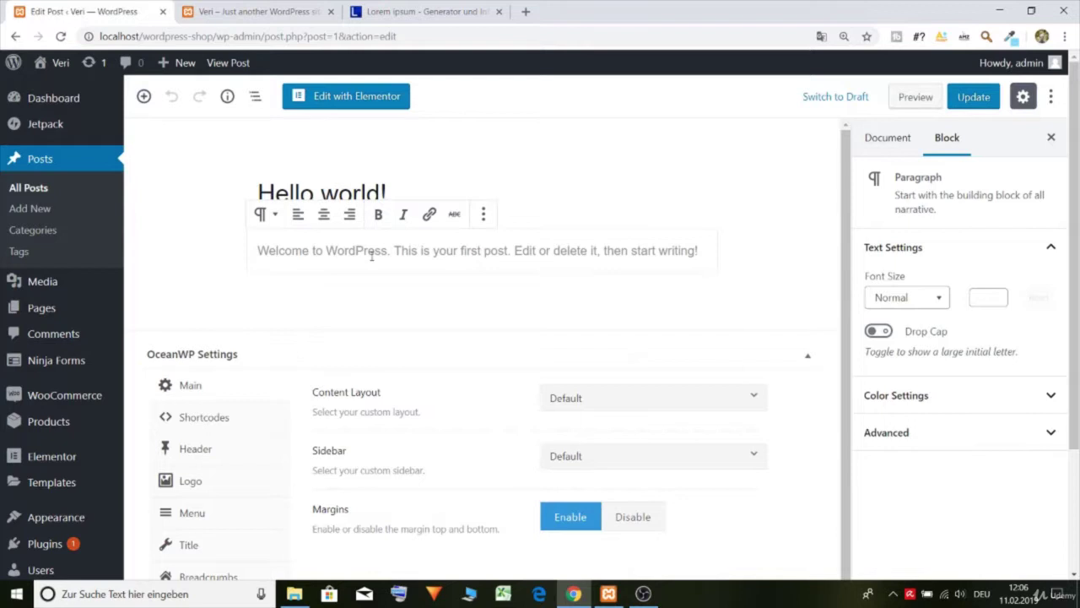
left_click(372, 255)
key("ctrl+a")
key("ctrl+v")
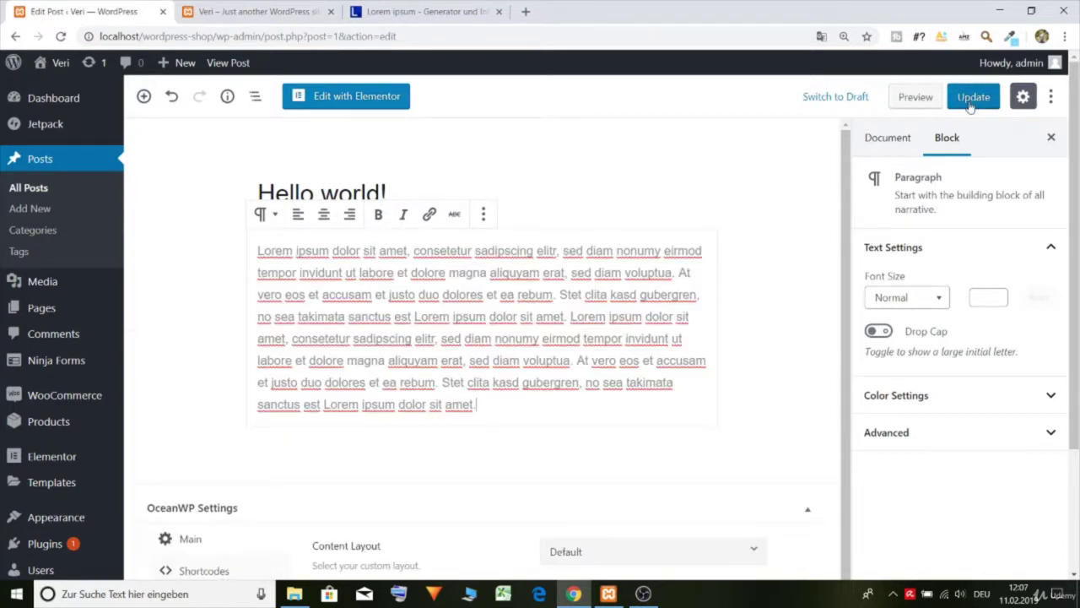
scroll(872, 352, "down", 5)
scroll(780, 305, "up", 2)
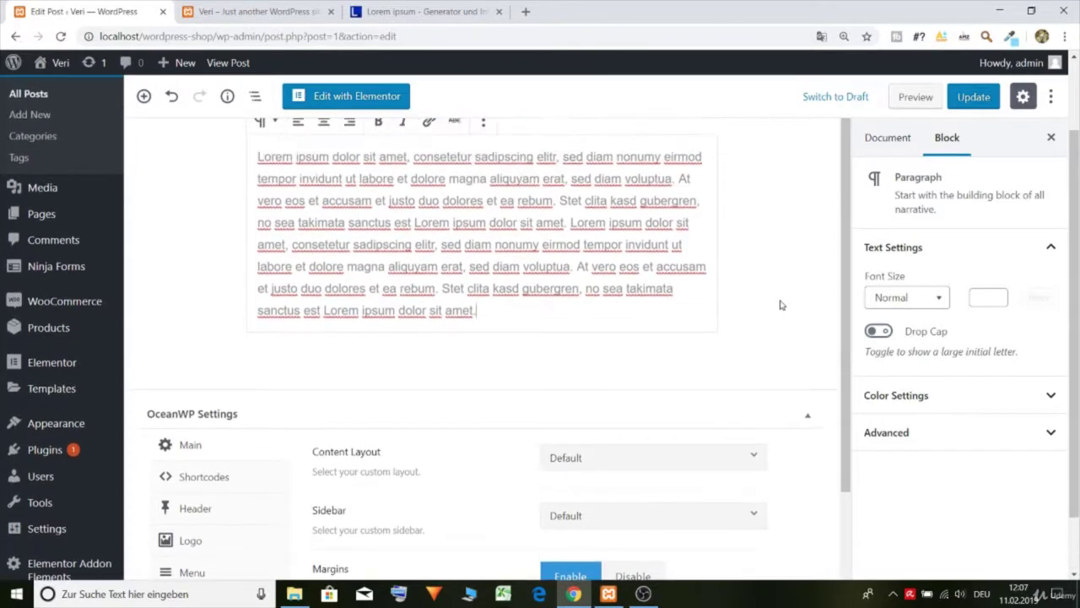
scroll(937, 270, "down", 2)
scroll(938, 270, "up", 5)
Step: Set the team hand-stack photo (team-1.jpg) as the post's featured image
left_click(888, 139)
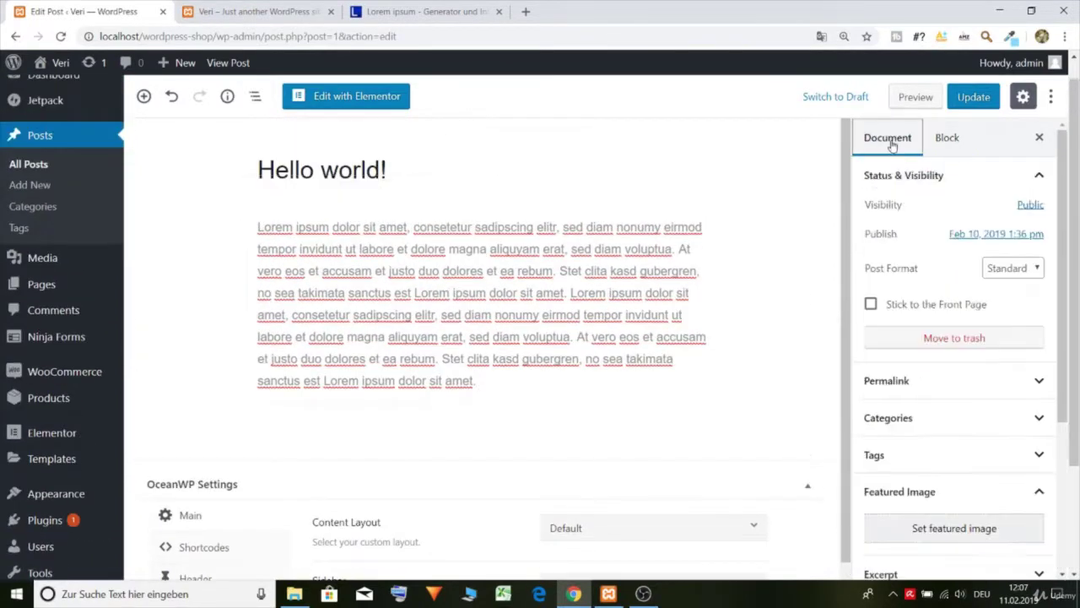
scroll(922, 381, "down", 1)
left_click(925, 457)
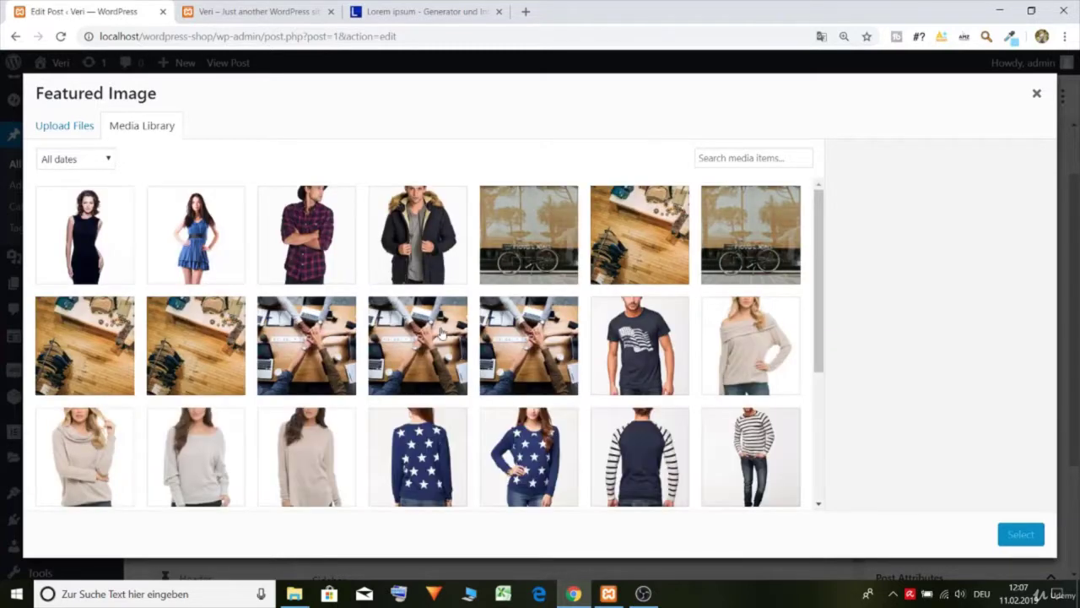
left_click(442, 346)
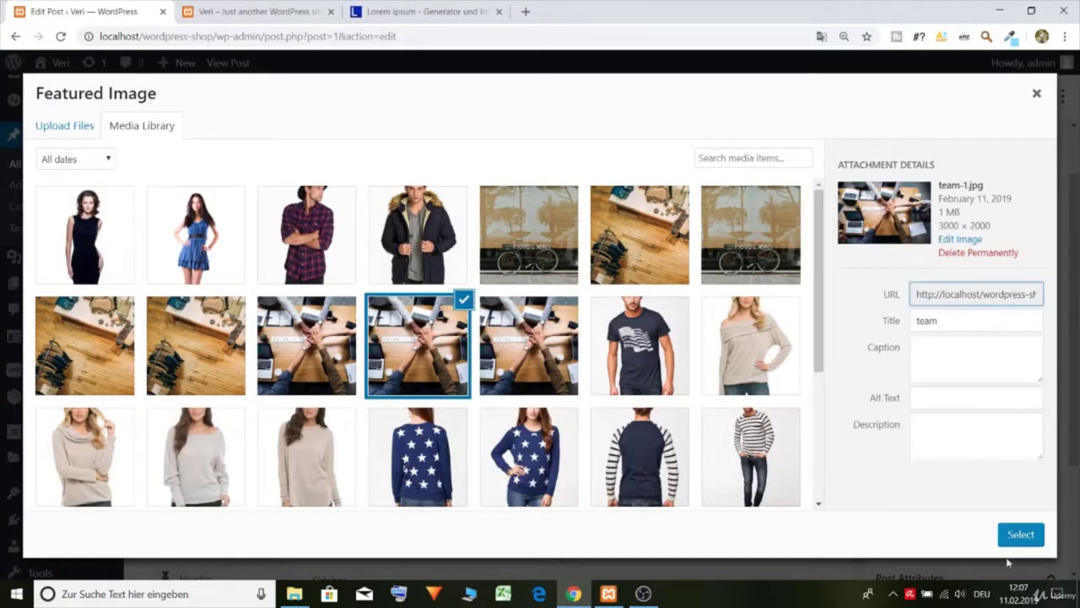
left_click(1027, 539)
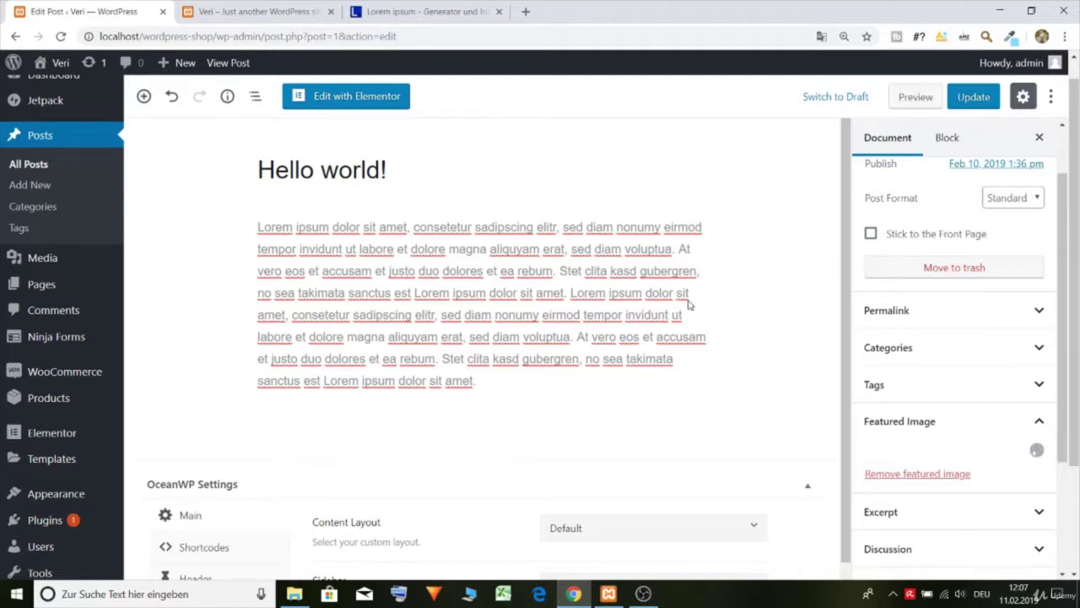
Step: Retitle the Hello world! post 'Our awesome team' and save it with Update
triple_click(380, 170)
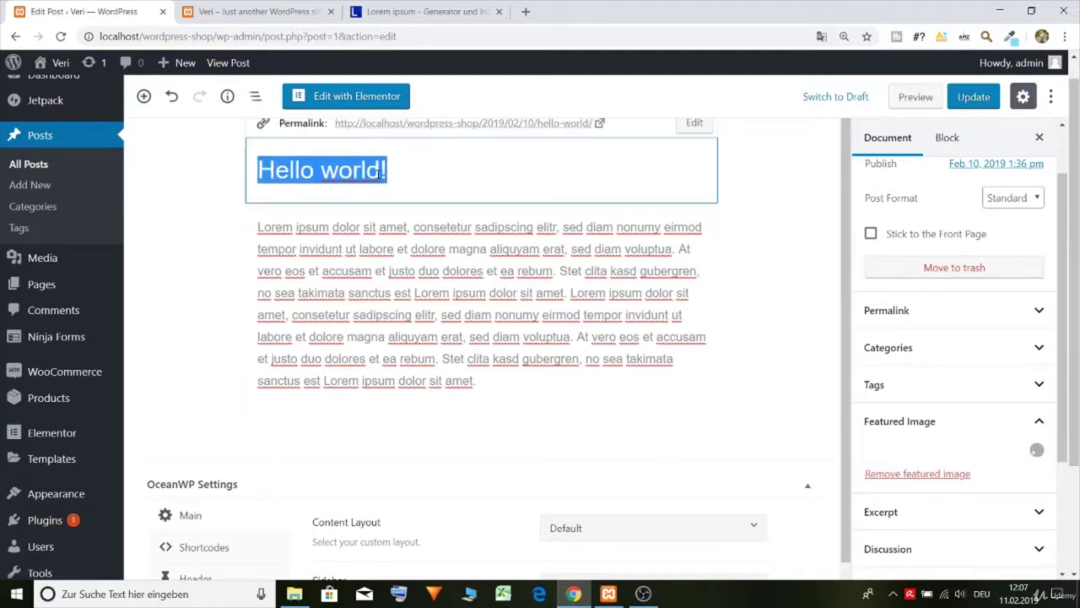
type("Our Awes")
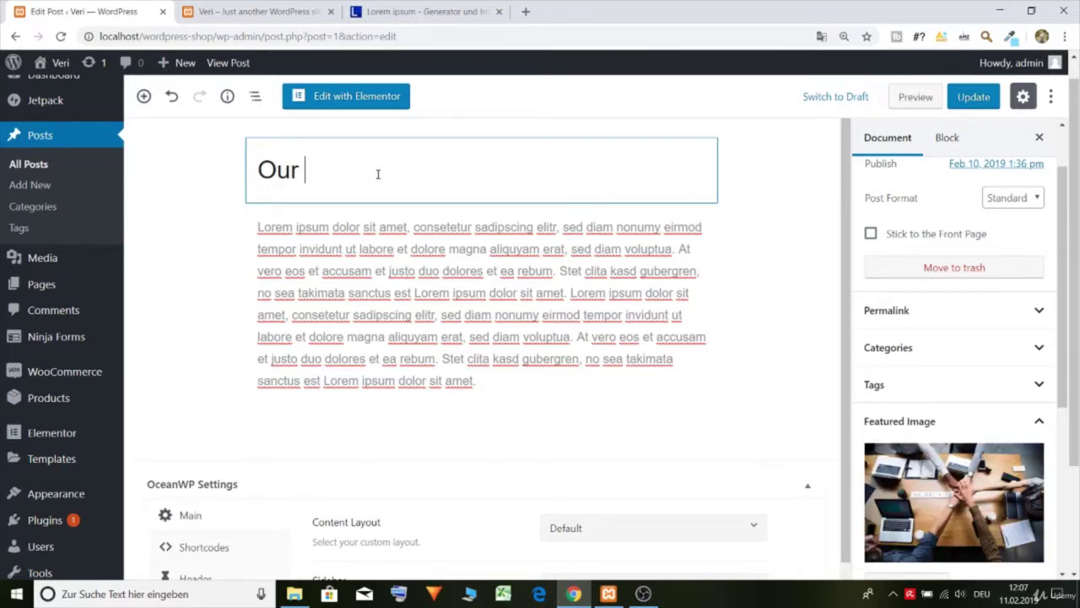
key("BackSpace")
key("BackSpace")
key("BackSpace")
key("BackSpace")
type("aws")
type("esome ")
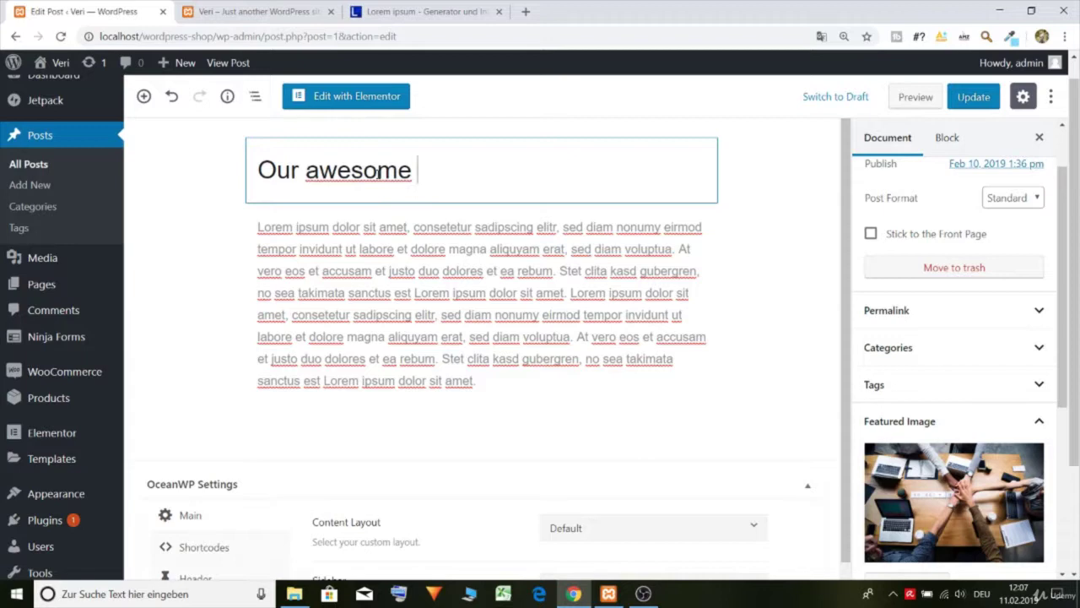
type("tea")
key("BackSpace")
key("BackSpace")
type("team")
left_click(966, 99)
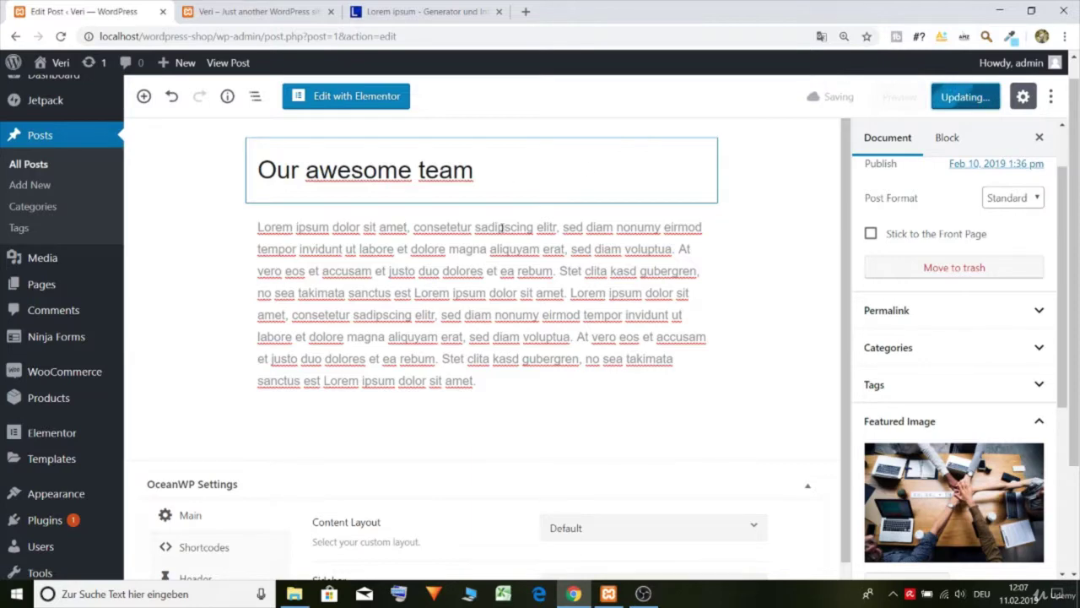
scroll(492, 433, "down", 2)
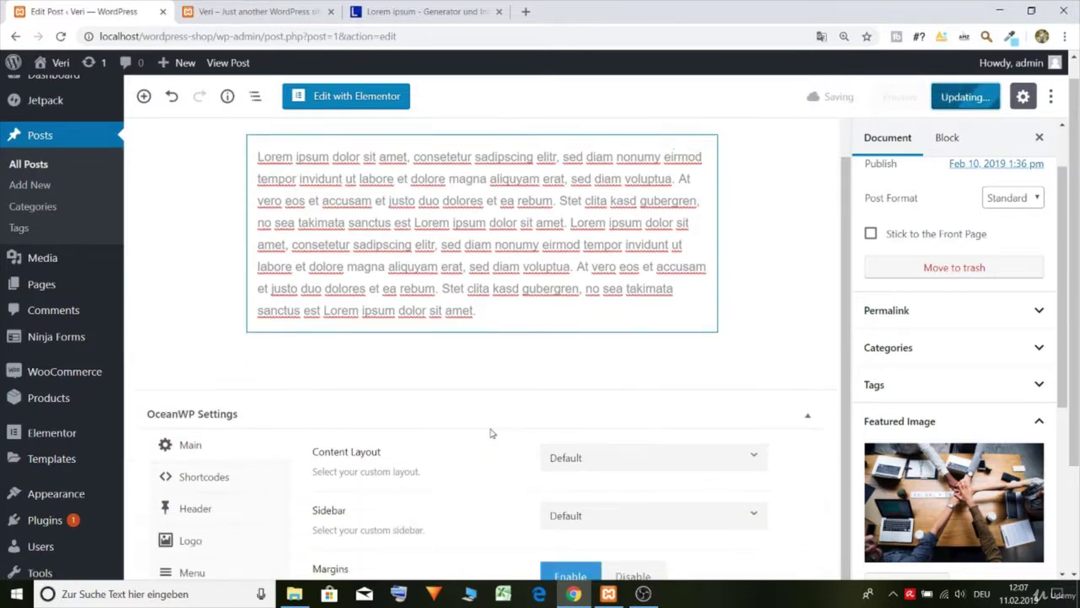
scroll(487, 398, "up", 2)
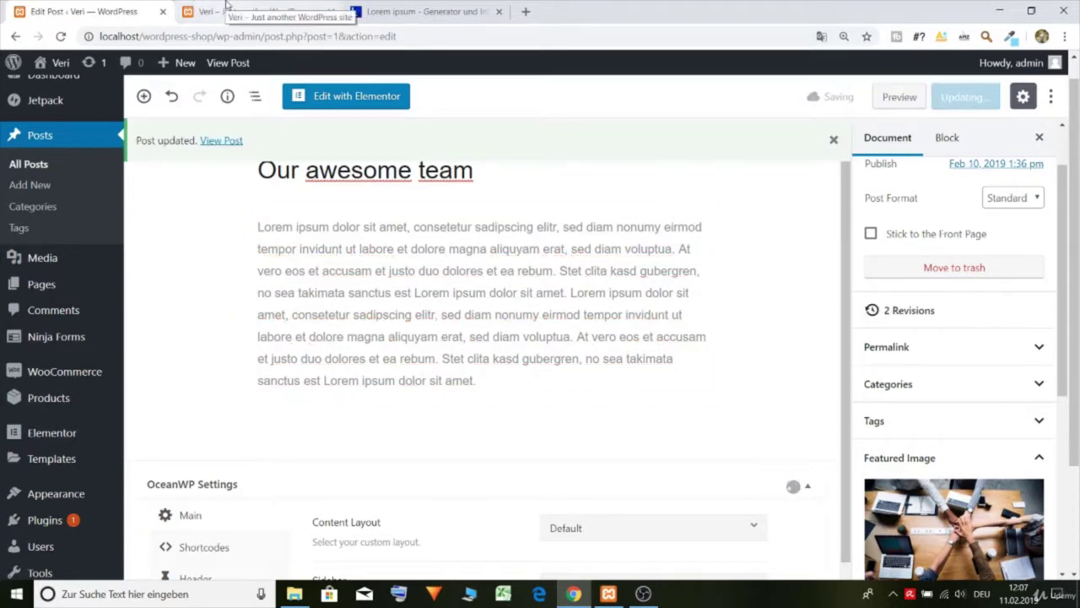
Step: Switch to the site's front end and open the Blog page listing the posts
left_click(226, 10)
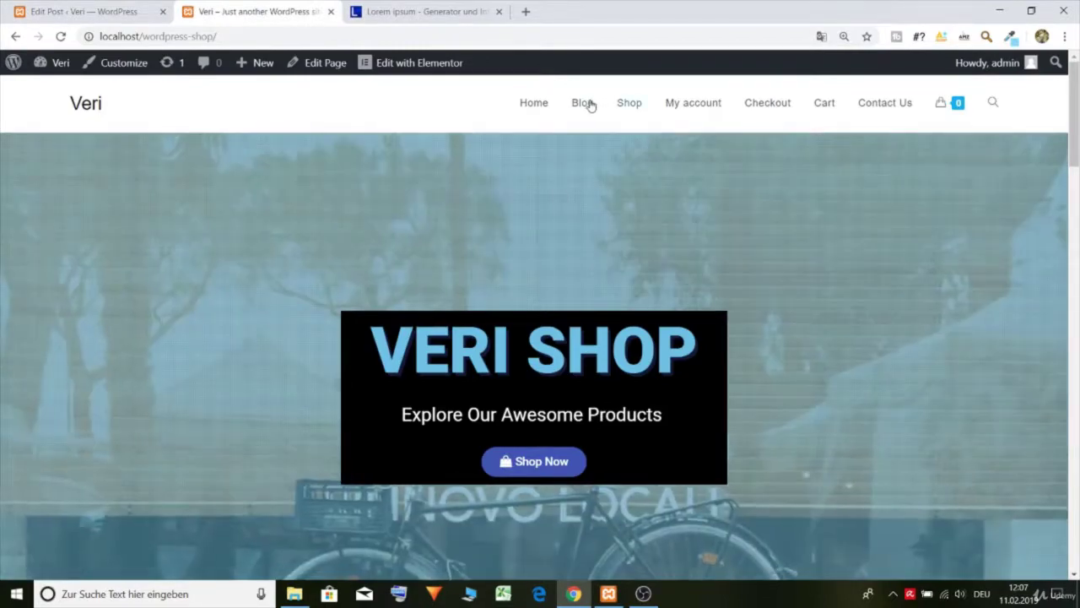
left_click(588, 103)
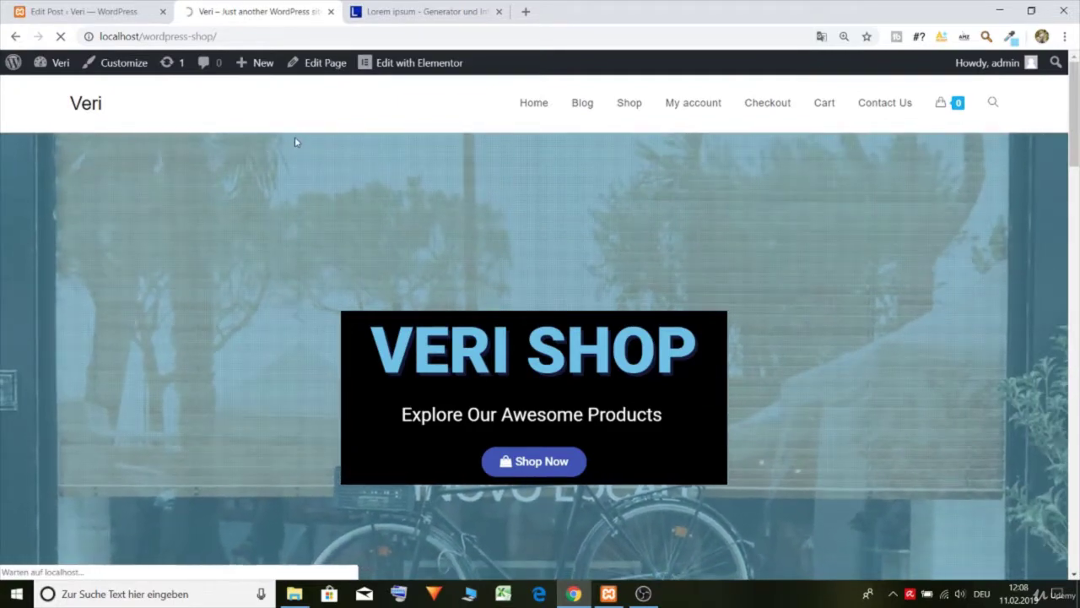
left_click(581, 105)
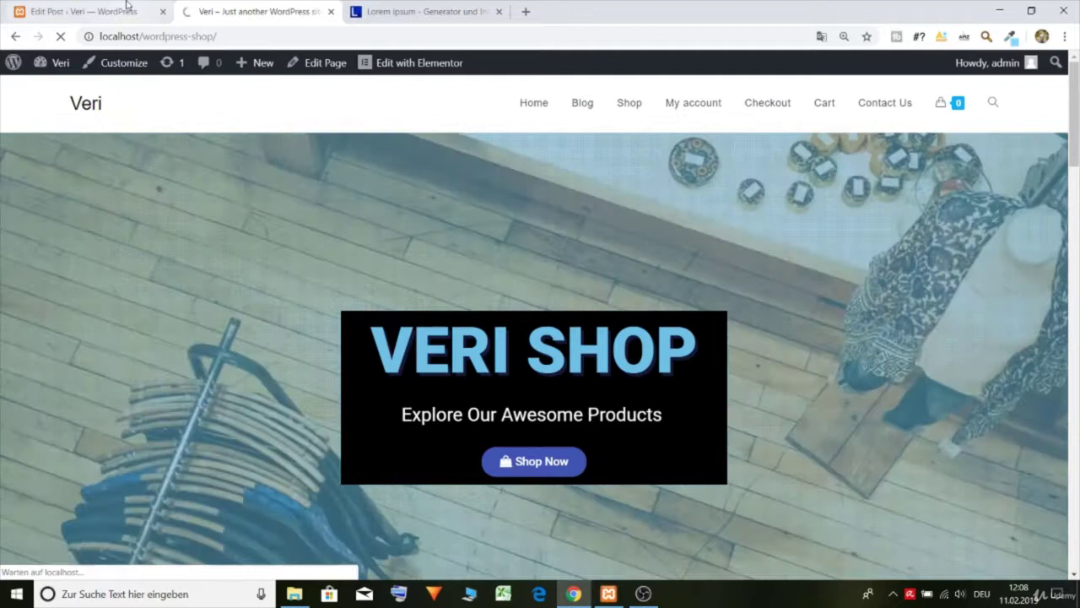
left_click(126, 7)
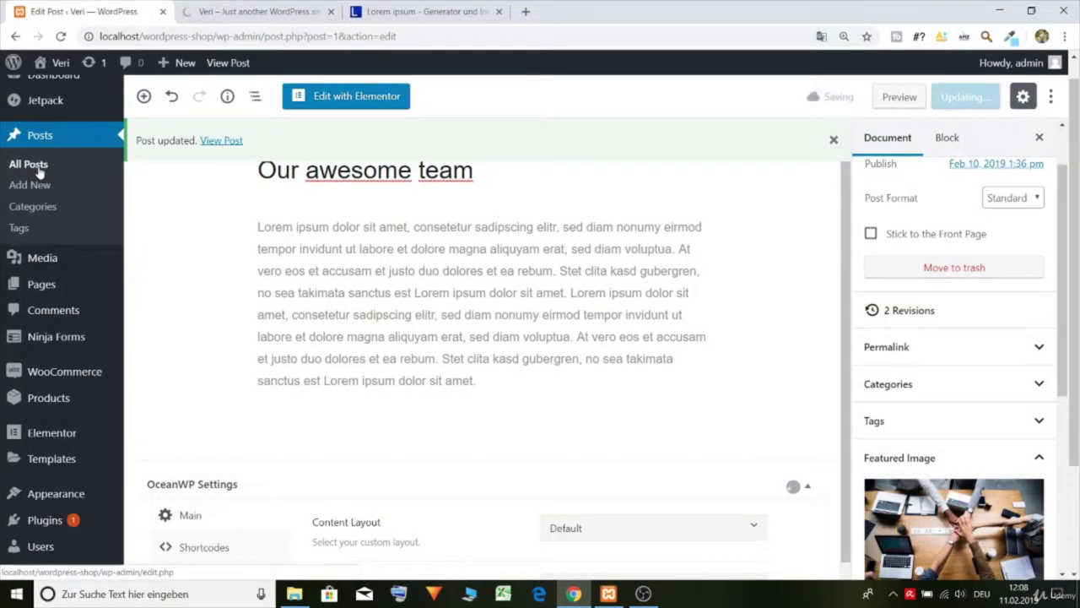
left_click(272, 6)
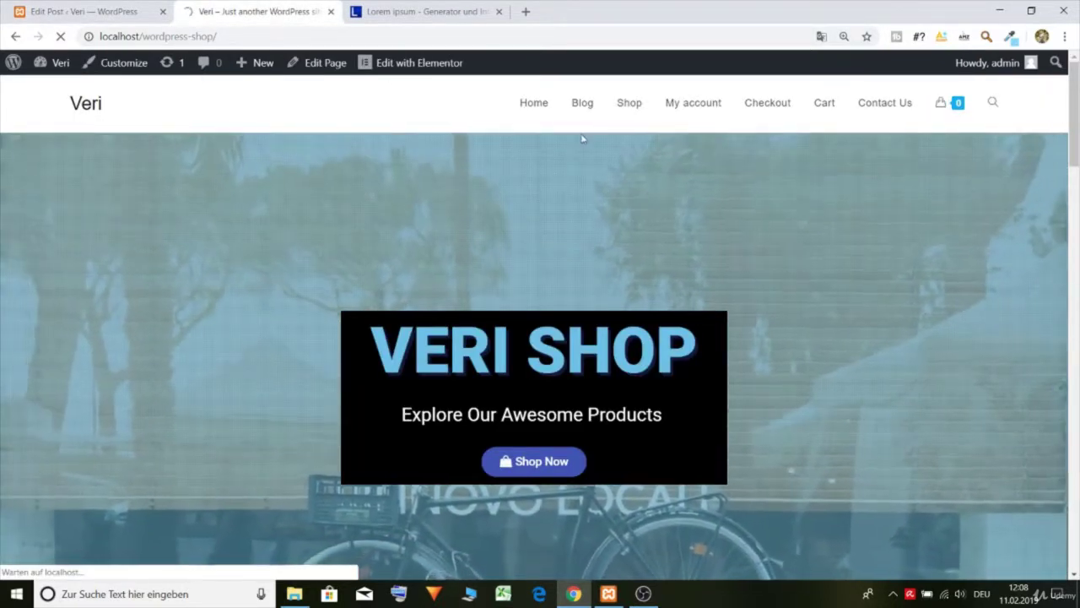
scroll(581, 139, "down", 1)
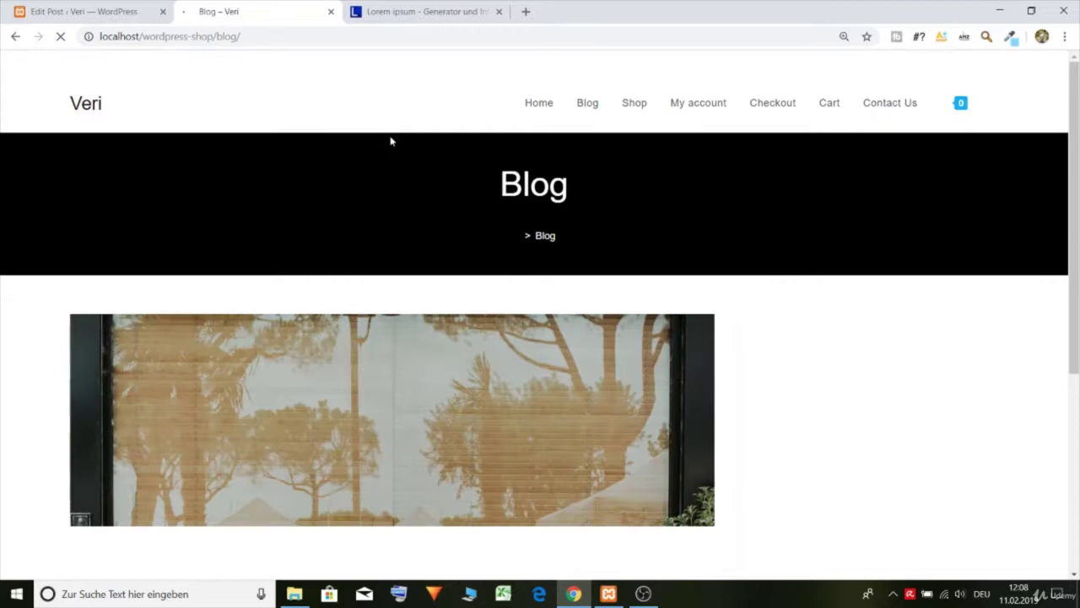
scroll(391, 141, "down", 1)
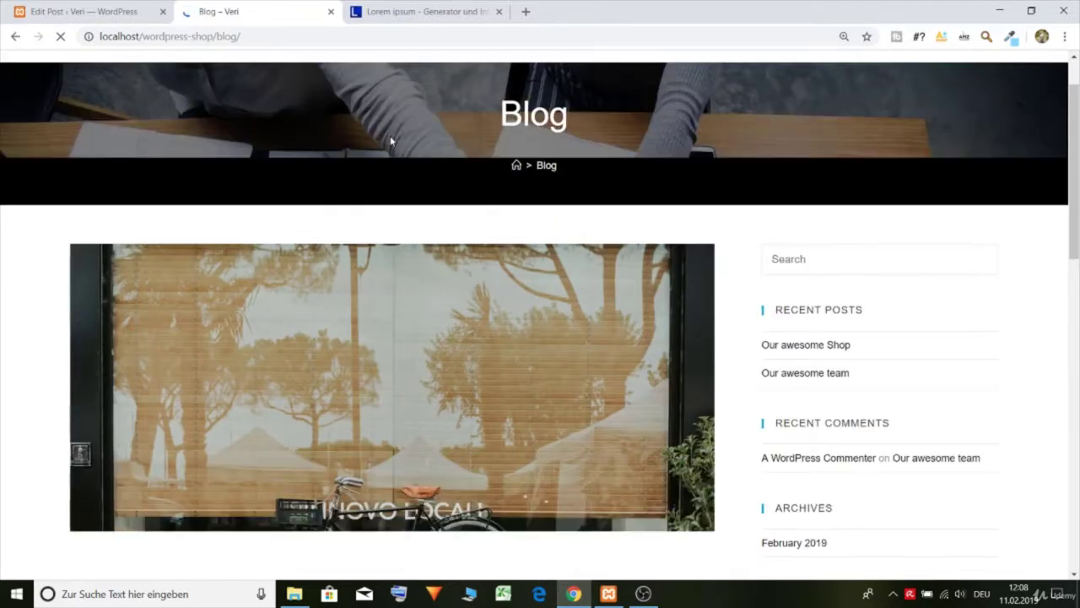
scroll(391, 141, "up", 1)
scroll(391, 141, "down", 2)
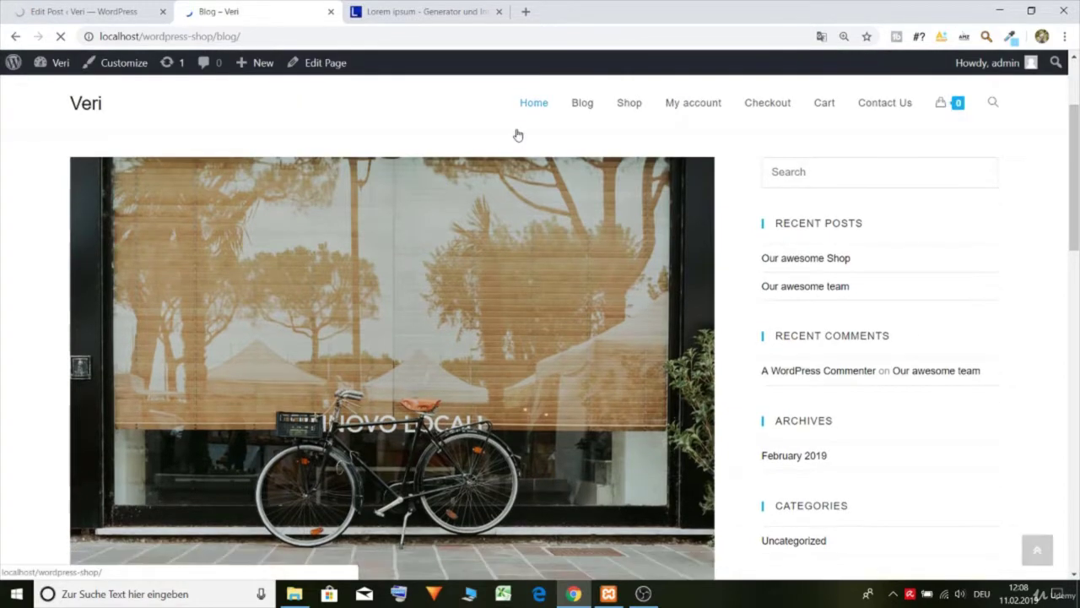
scroll(518, 135, "down", 7)
scroll(519, 135, "down", 8)
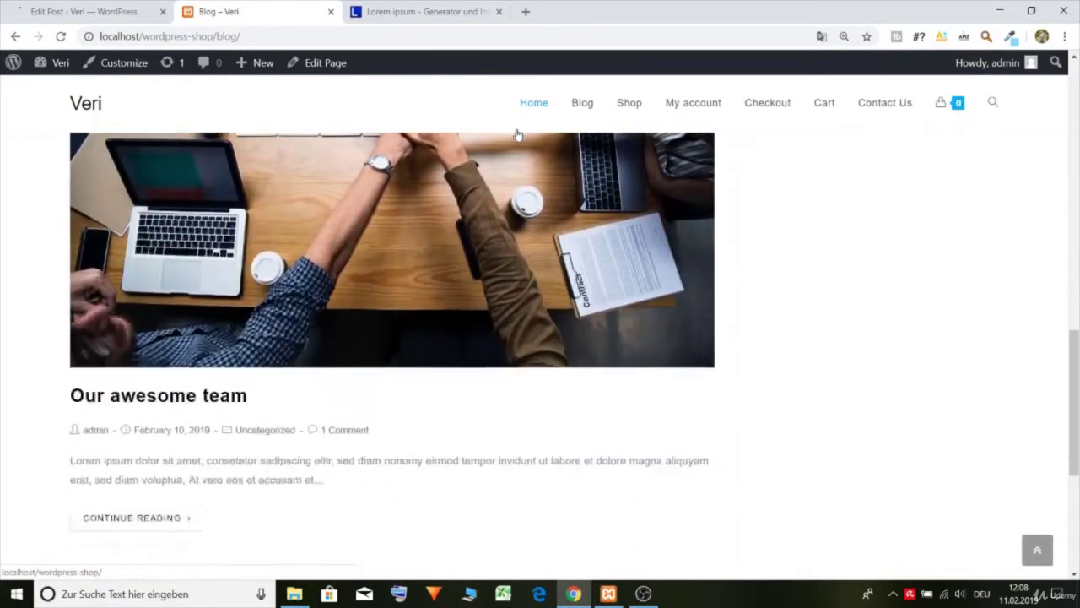
scroll(526, 229, "up", 5)
scroll(525, 265, "up", 9)
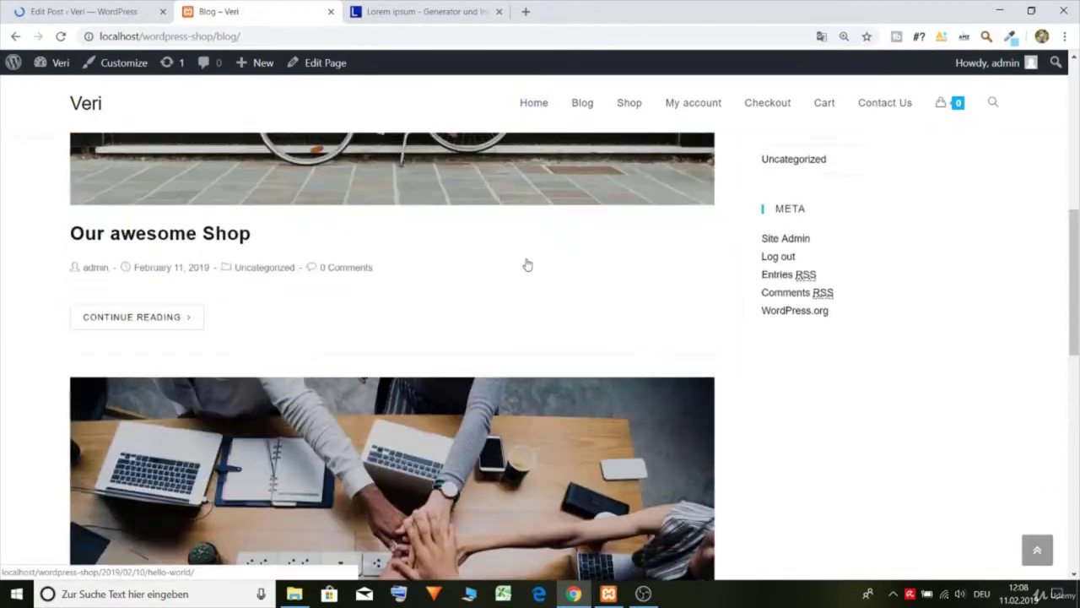
scroll(526, 264, "down", 3)
scroll(526, 264, "down", 4)
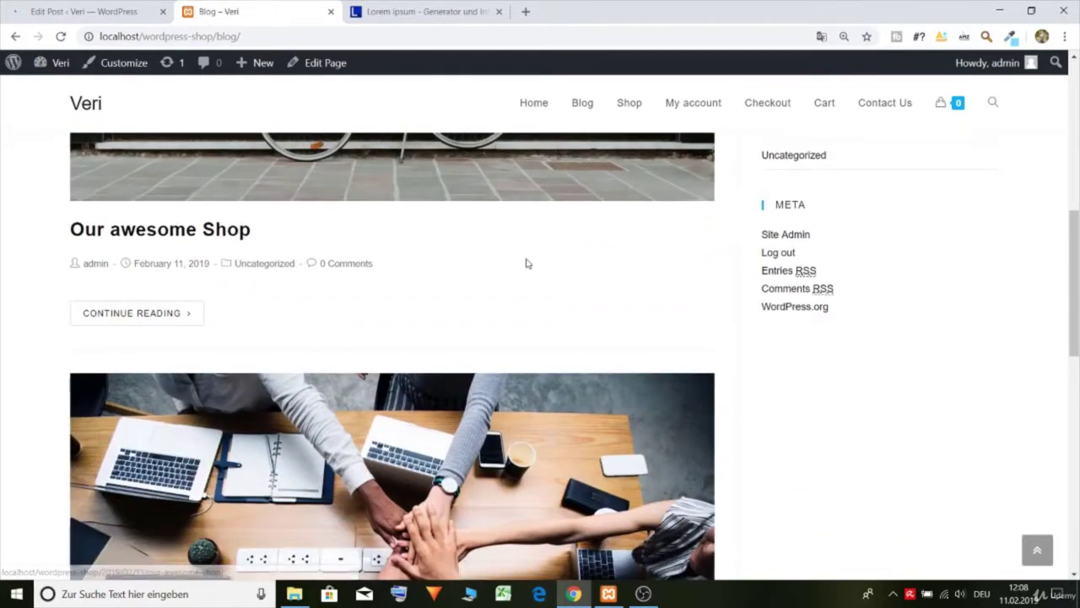
scroll(525, 260, "down", 3)
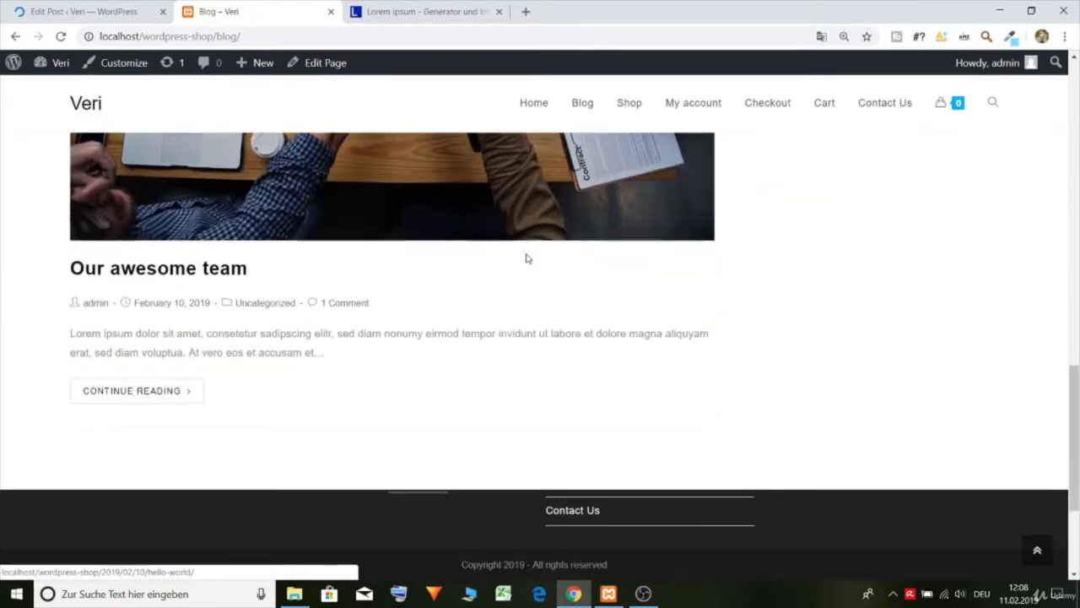
scroll(527, 259, "up", 5)
scroll(526, 259, "up", 6)
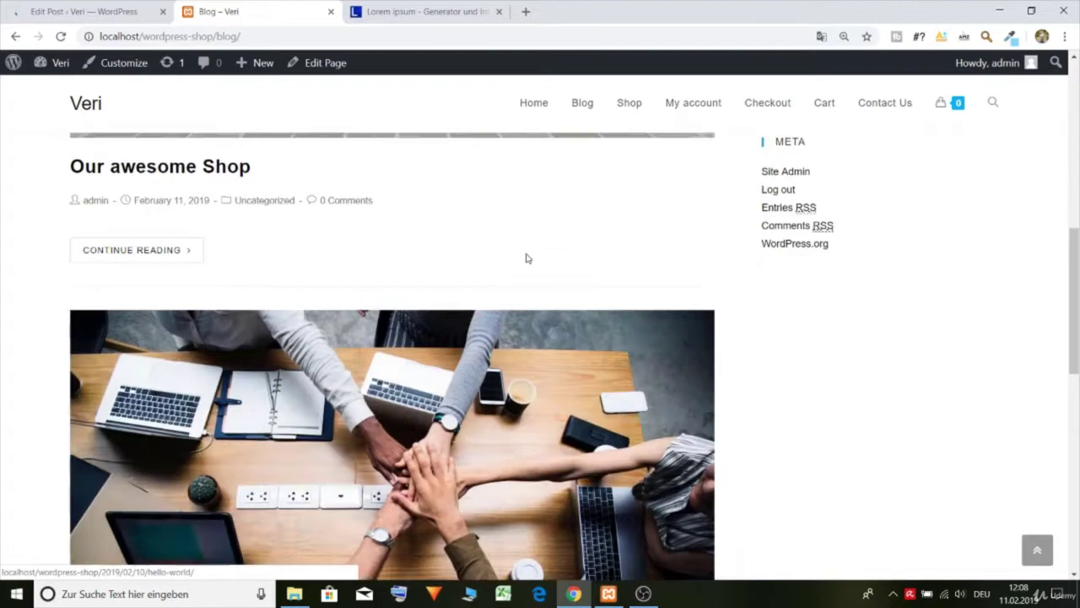
scroll(525, 253, "down", 8)
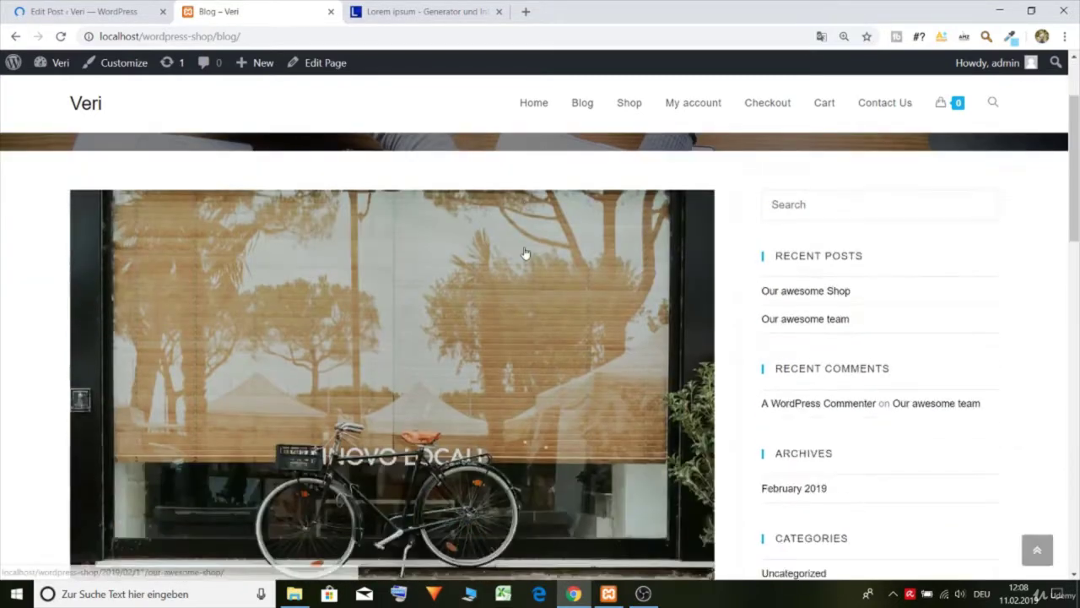
scroll(525, 253, "up", 3)
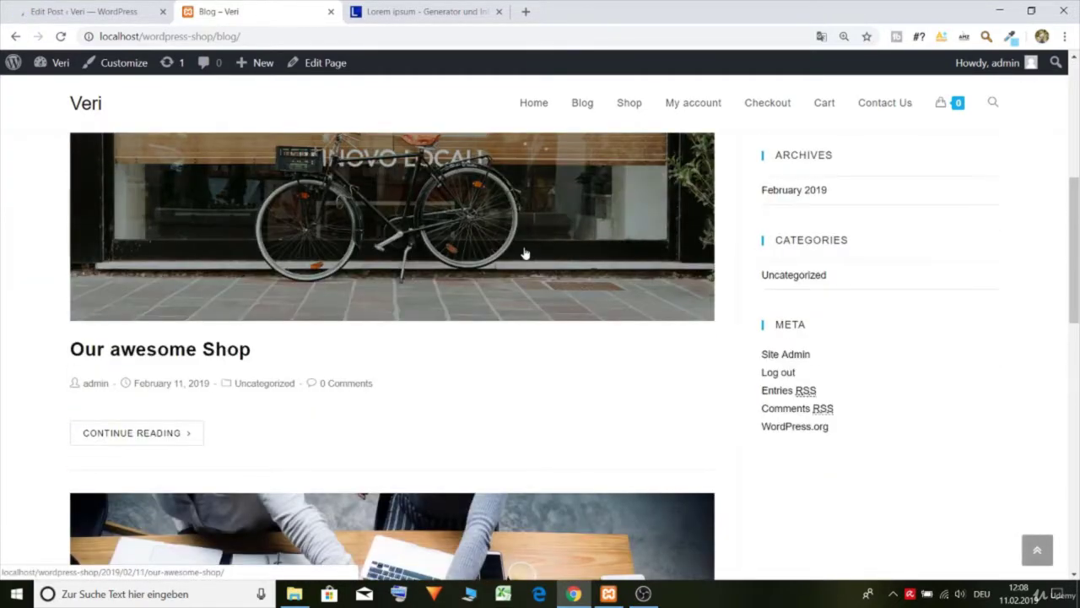
scroll(524, 254, "up", 5)
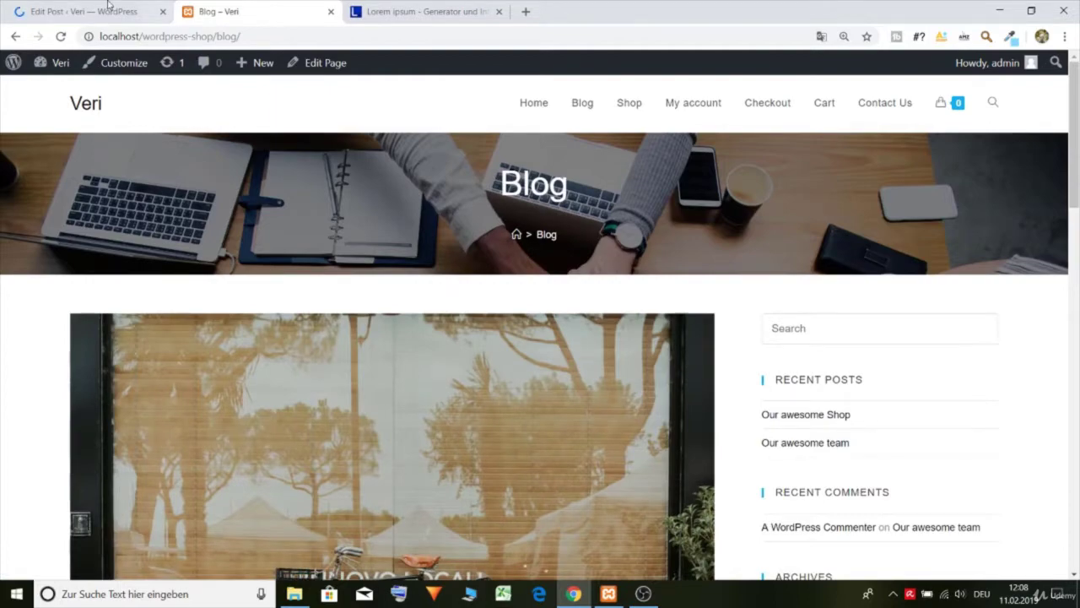
left_click(108, 4)
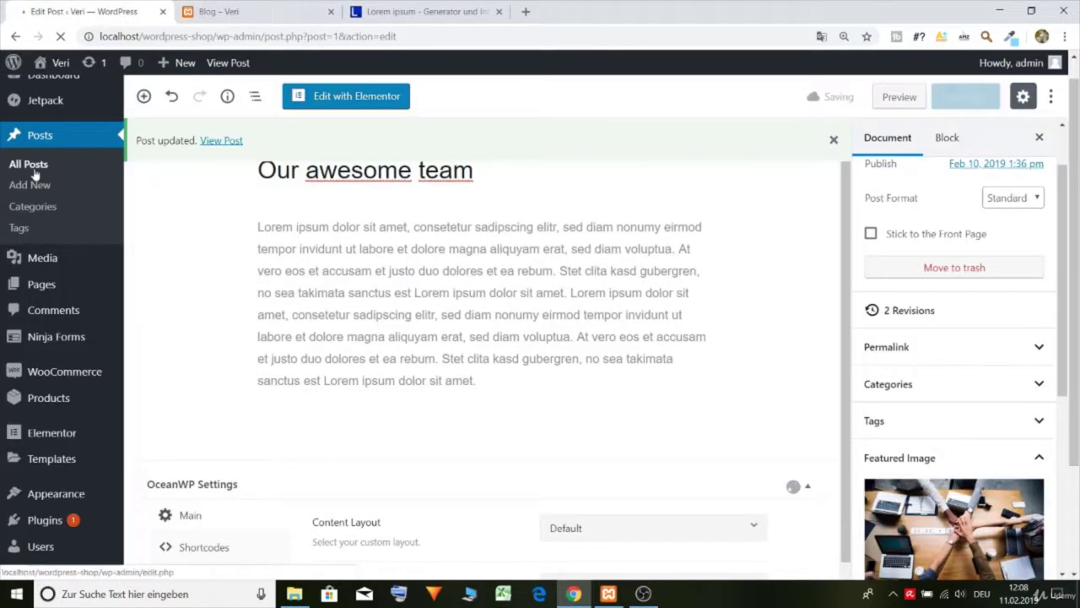
left_click(259, 19)
left_click(126, 72)
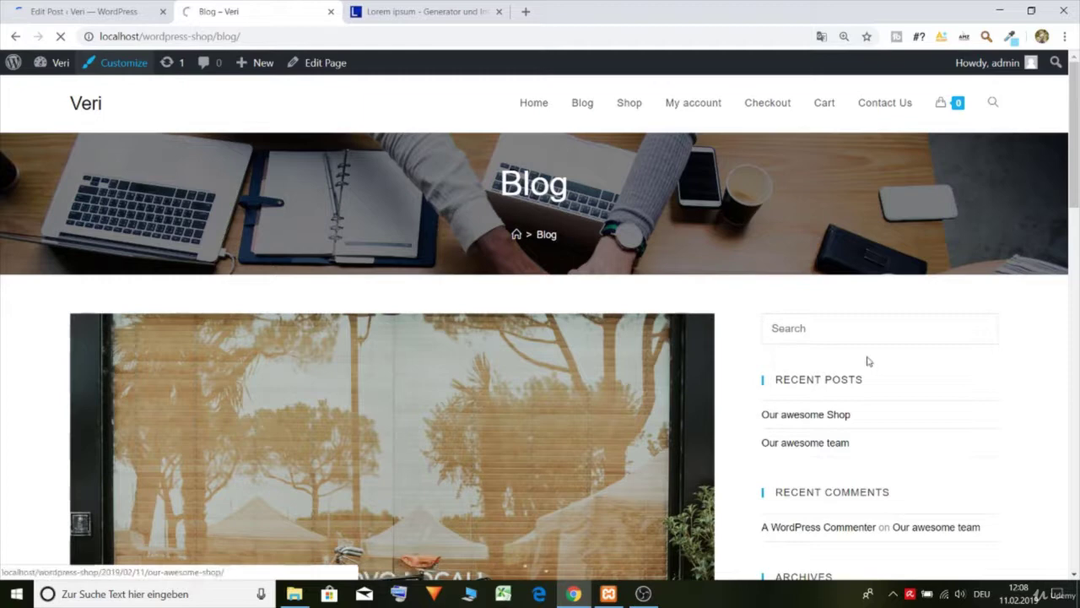
scroll(831, 452, "down", 1)
scroll(828, 451, "down", 1)
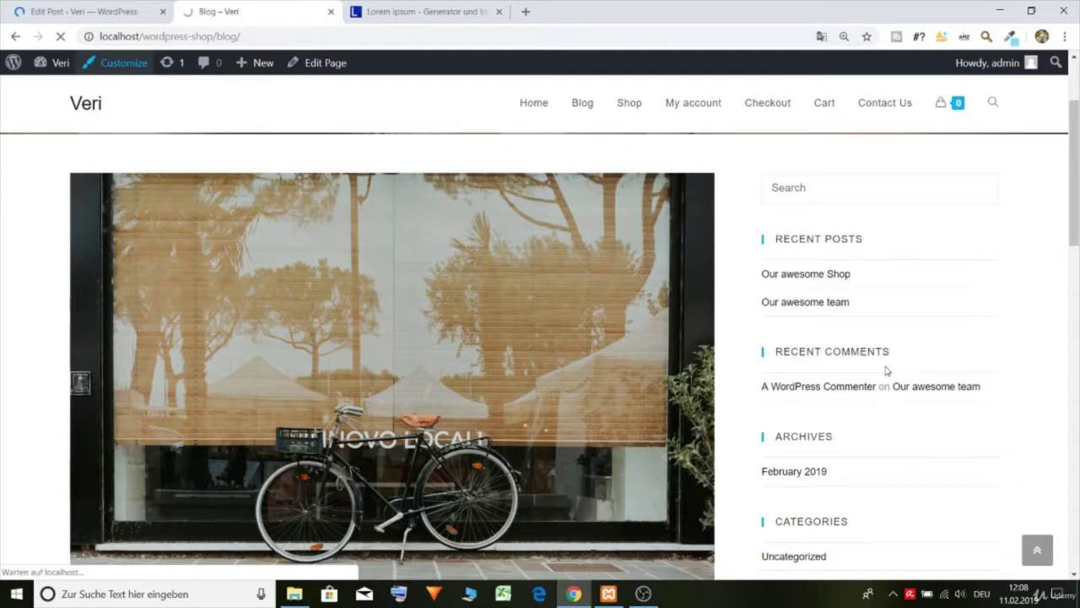
scroll(886, 370, "down", 2)
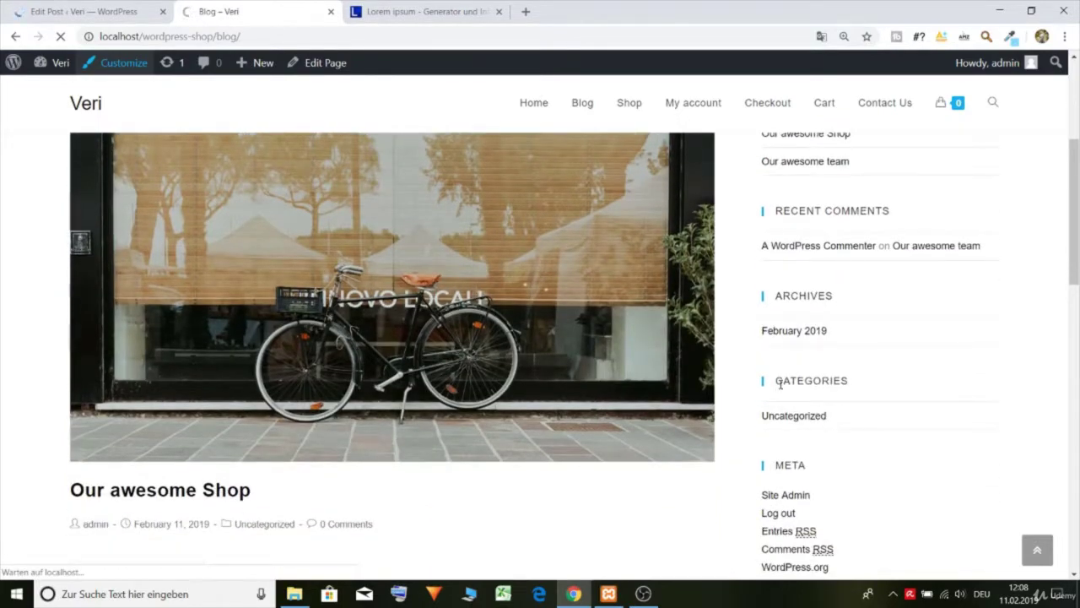
scroll(781, 384, "down", 1)
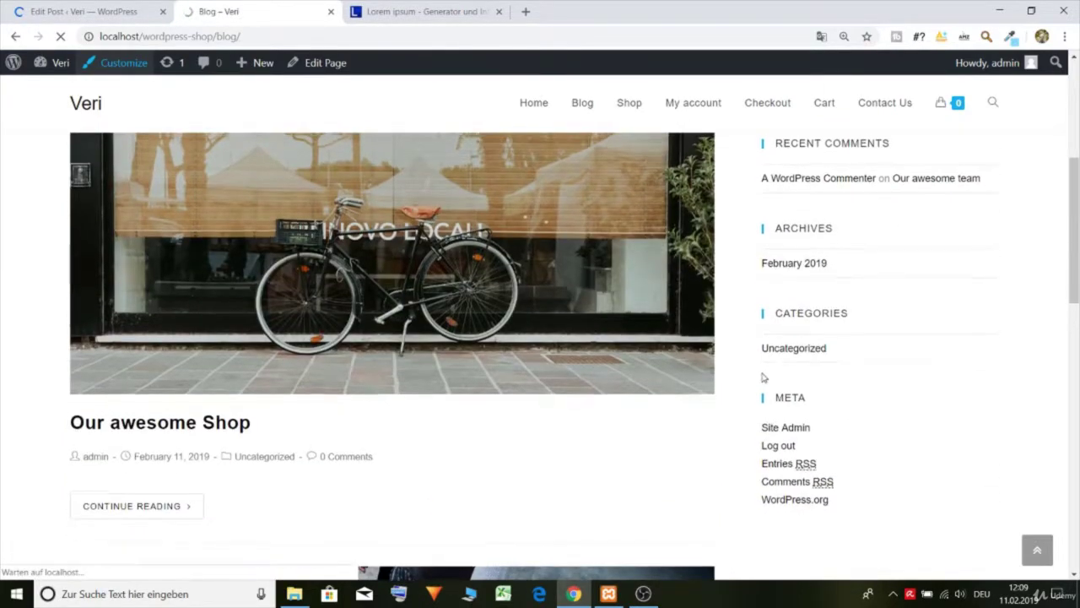
scroll(764, 377, "up", 4)
scroll(764, 377, "up", 1)
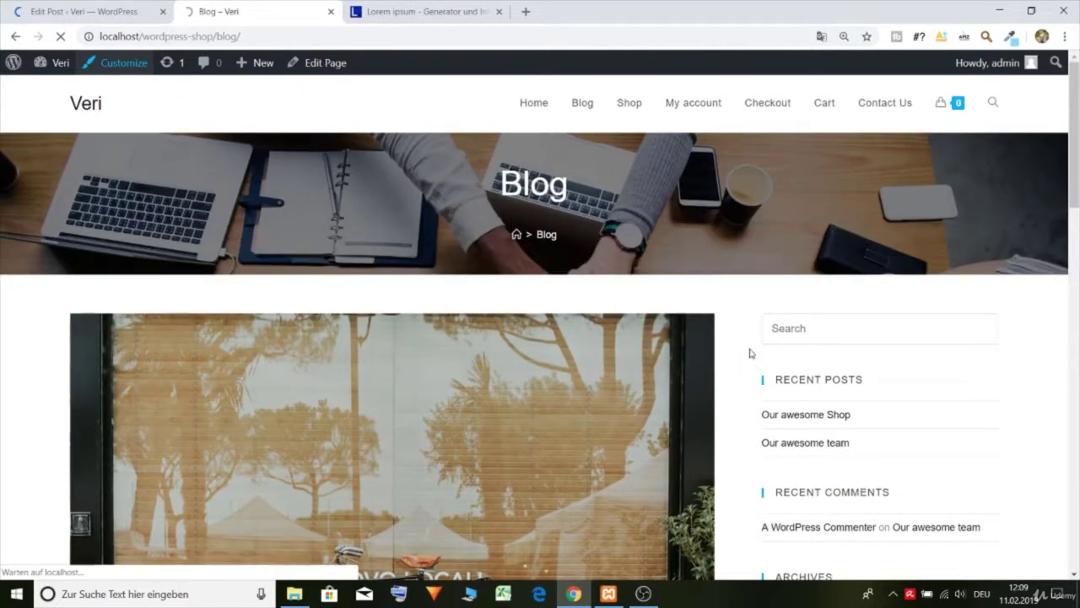
left_click(629, 112)
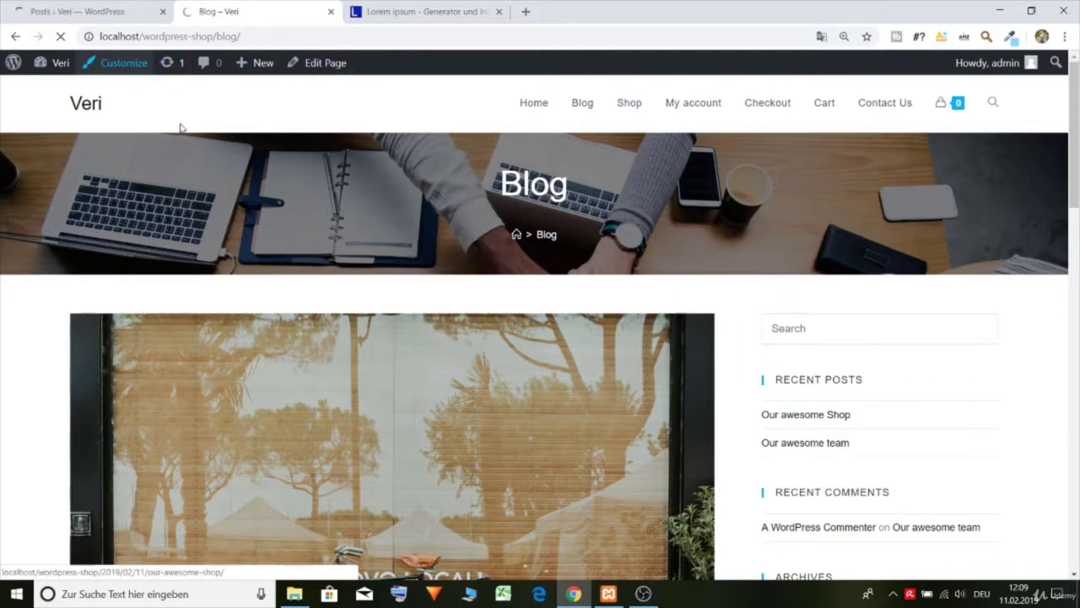
Step: Go to All Posts, where 'Our awesome Shop' and 'Our awesome team' are listed as published
left_click(145, 64)
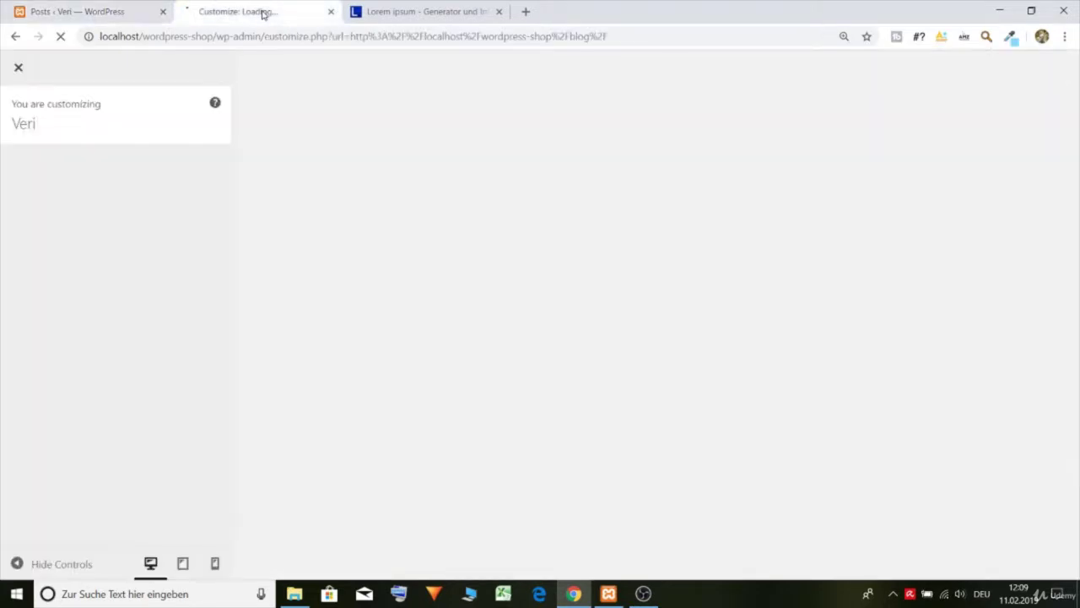
left_click(108, 10)
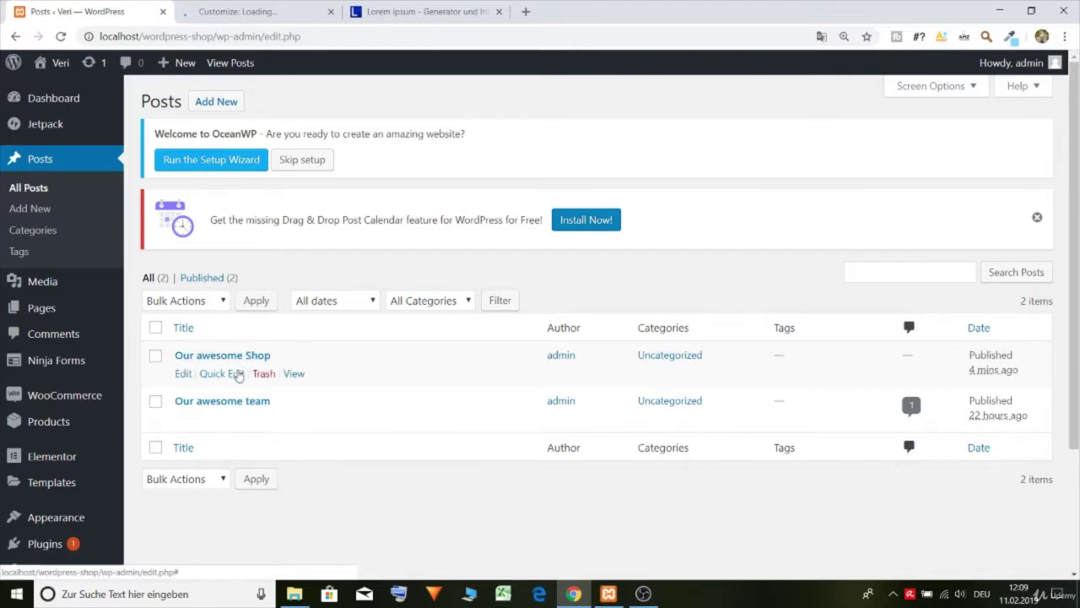
Step: Open 'Our awesome Shop' for editing and copy the generated lorem ipsum text from loremipsum.de
left_click(239, 357)
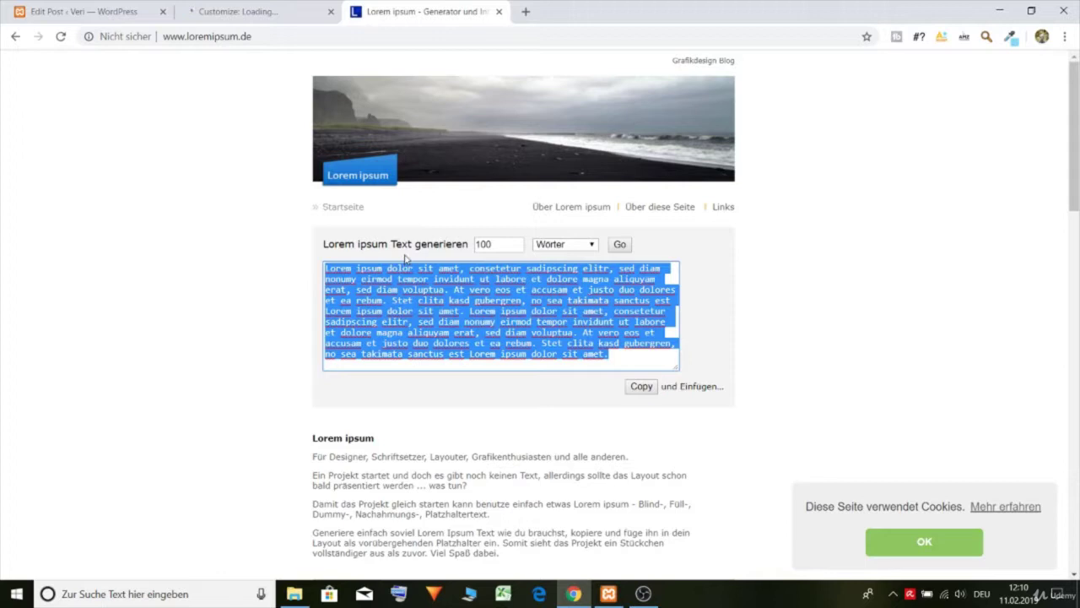
left_click(418, 322)
key("ctrl+a")
key("ctrl+c")
left_click(95, 11)
Step: Paste the lorem ipsum text into the empty body paragraph and update the post
left_click(379, 195)
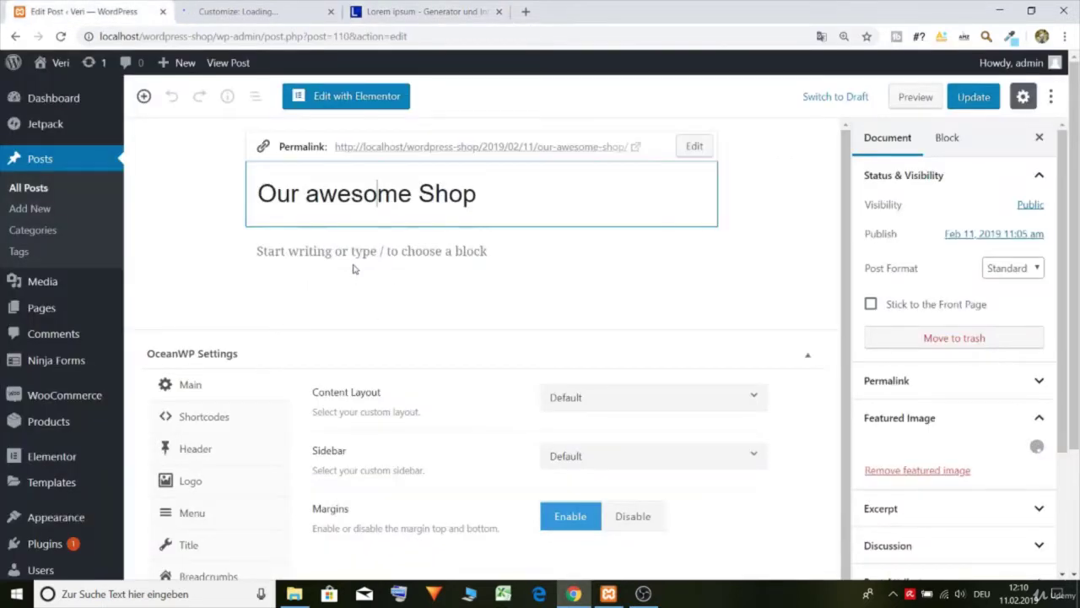
left_click(341, 251)
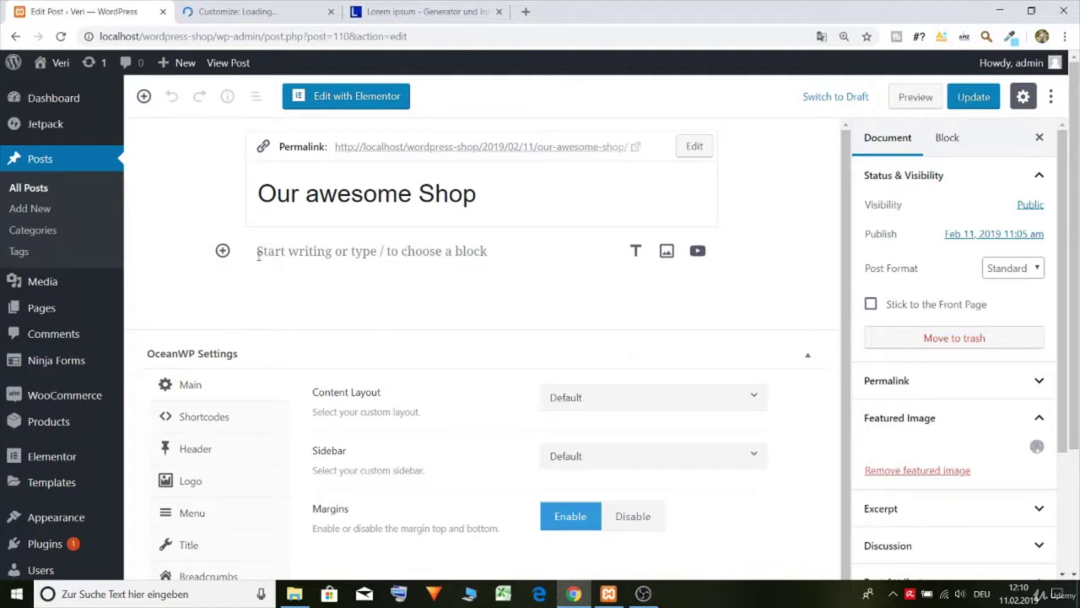
key("ctrl+v")
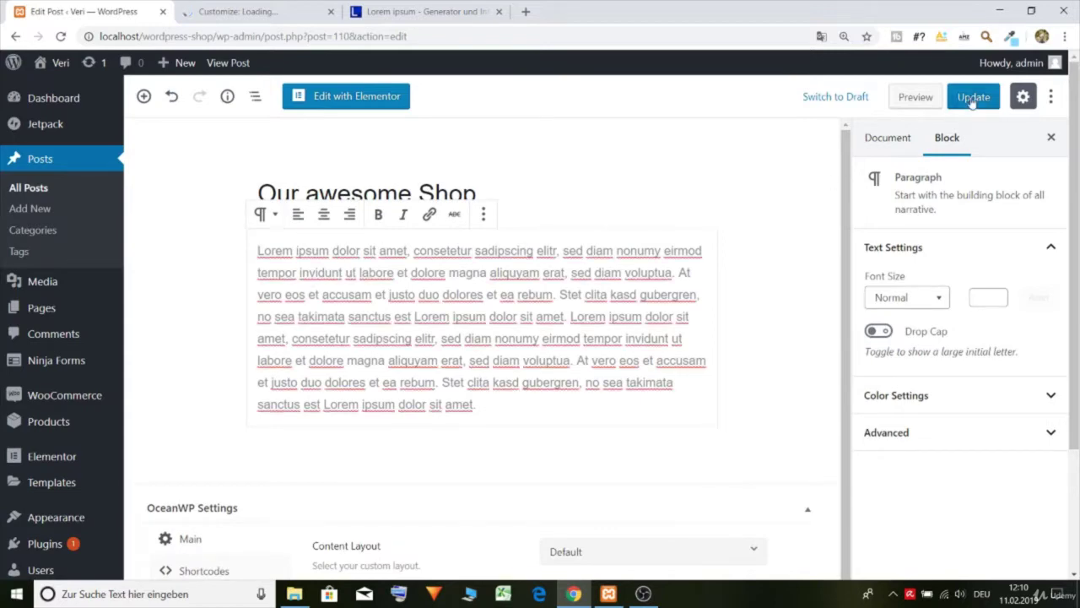
left_click(973, 99)
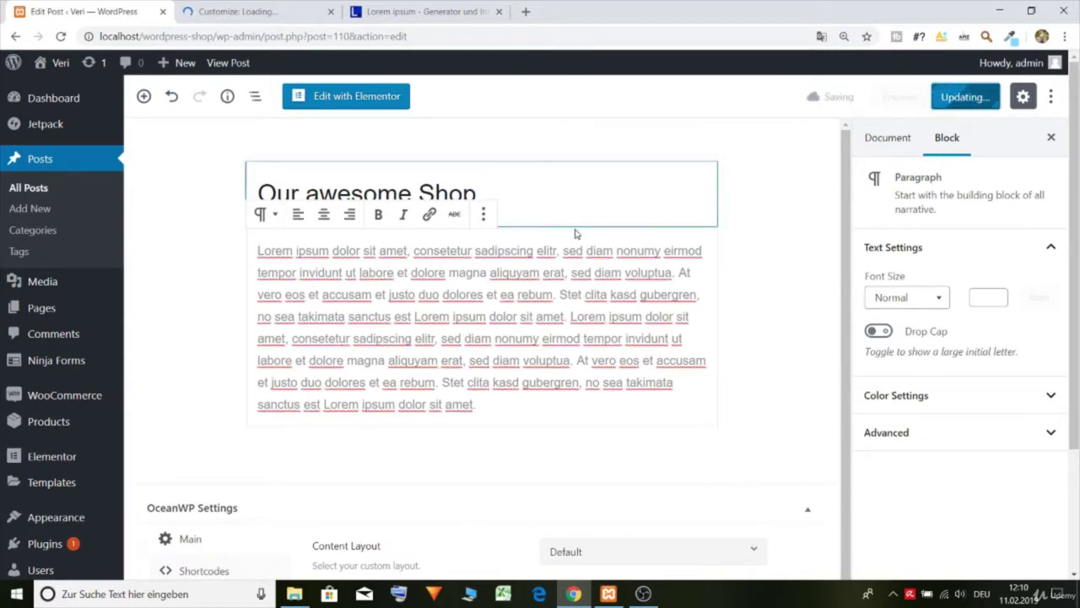
scroll(583, 267, "down", 3)
scroll(583, 266, "up", 3)
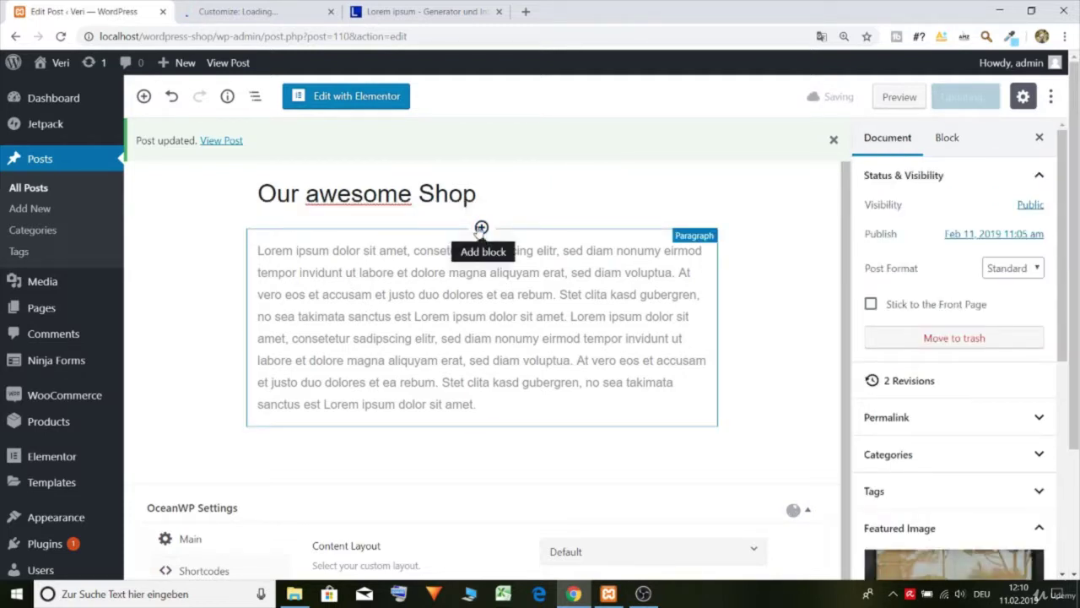
left_click(481, 228)
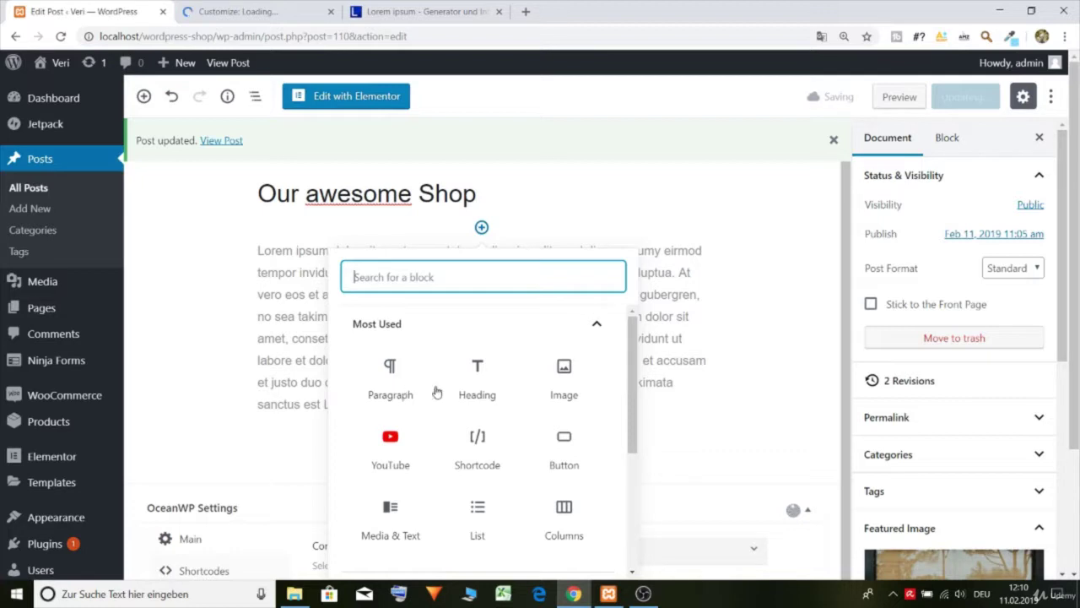
scroll(505, 398, "down", 3)
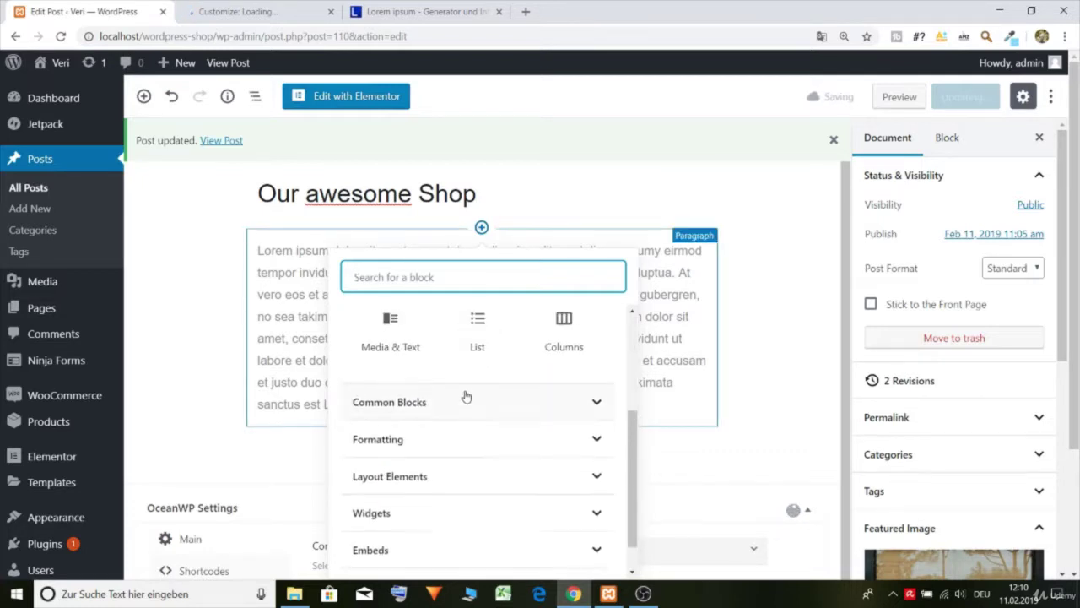
scroll(466, 397, "up", 5)
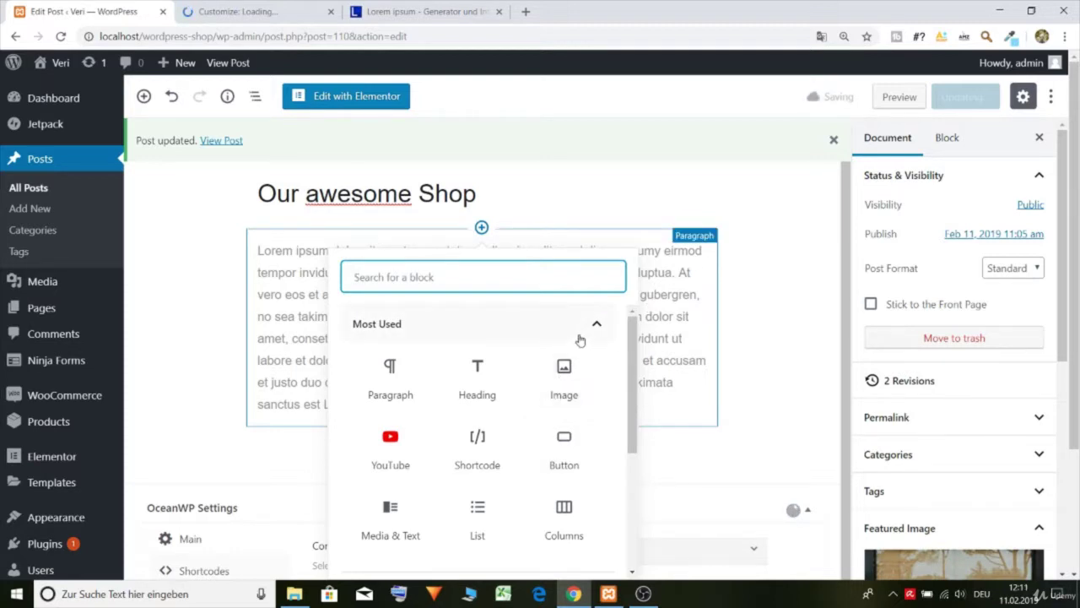
scroll(499, 394, "down", 3)
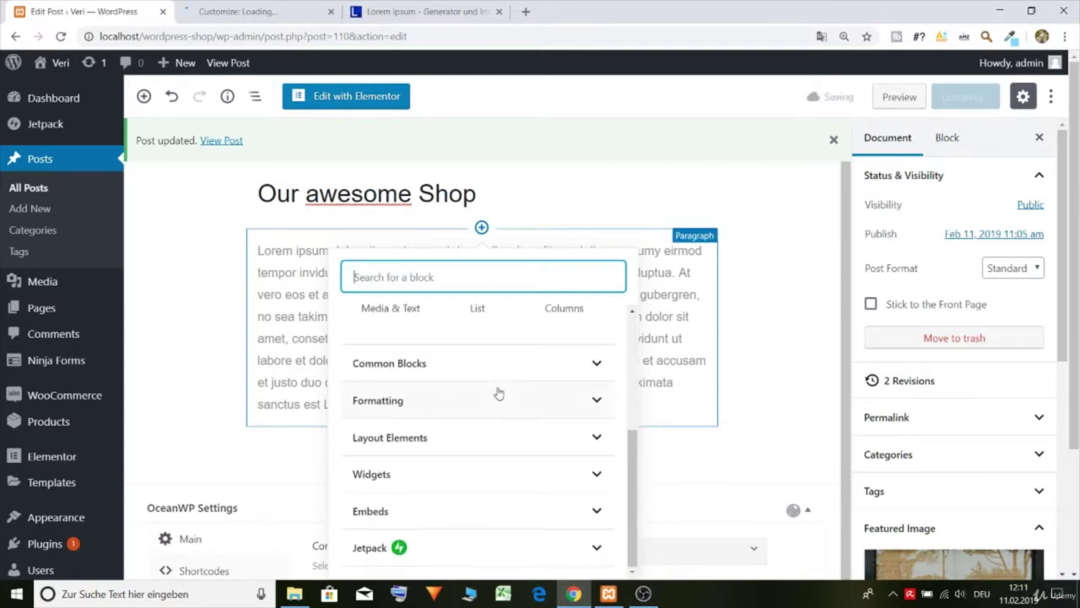
left_click(431, 475)
scroll(456, 440, "up", 4)
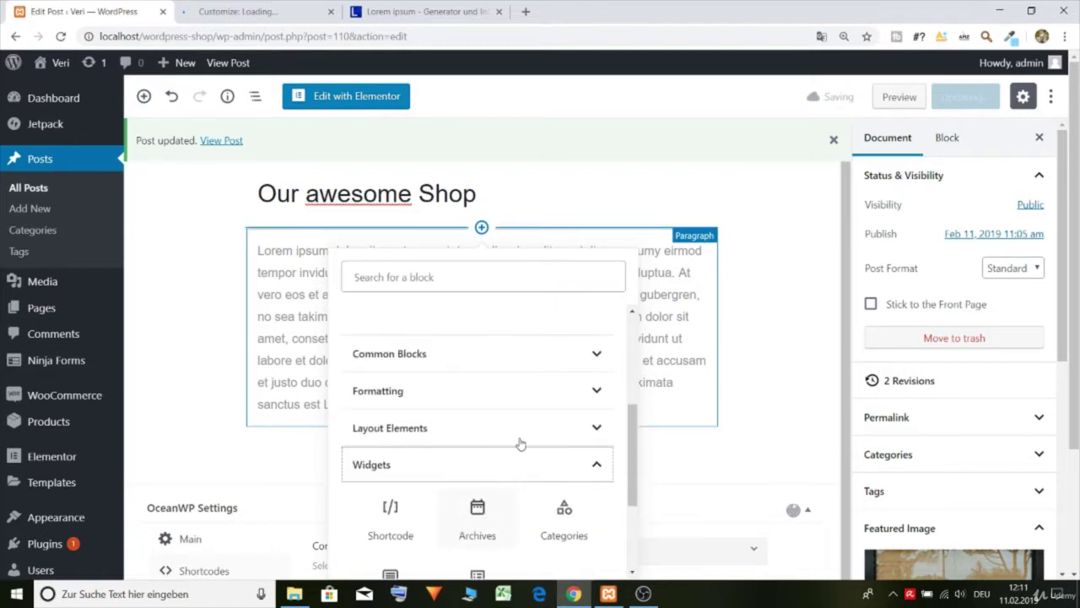
left_click(579, 466)
scroll(494, 446, "up", 5)
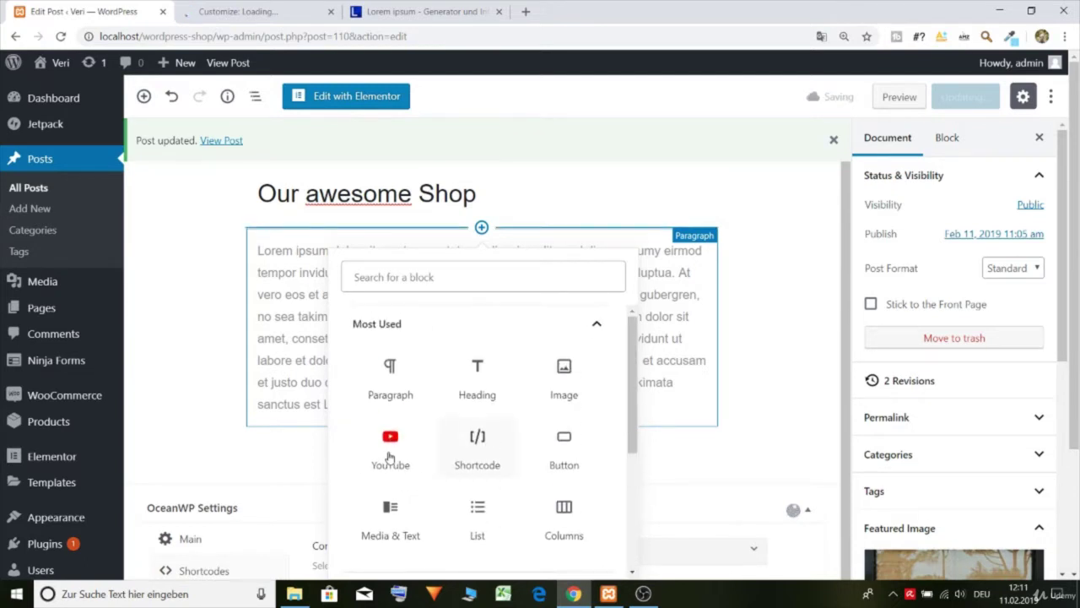
left_click(659, 327)
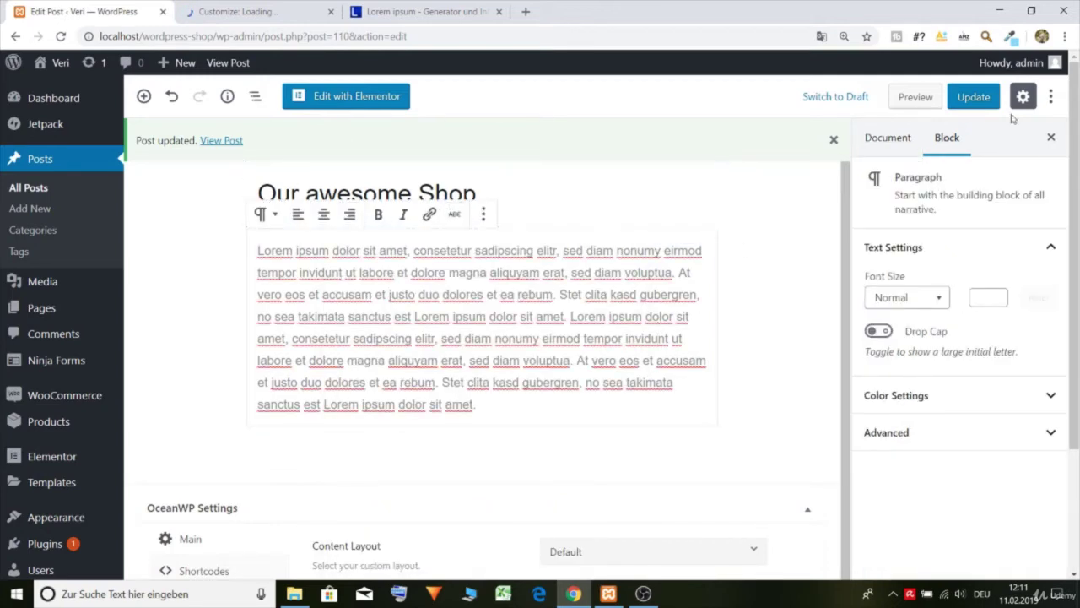
left_click(976, 99)
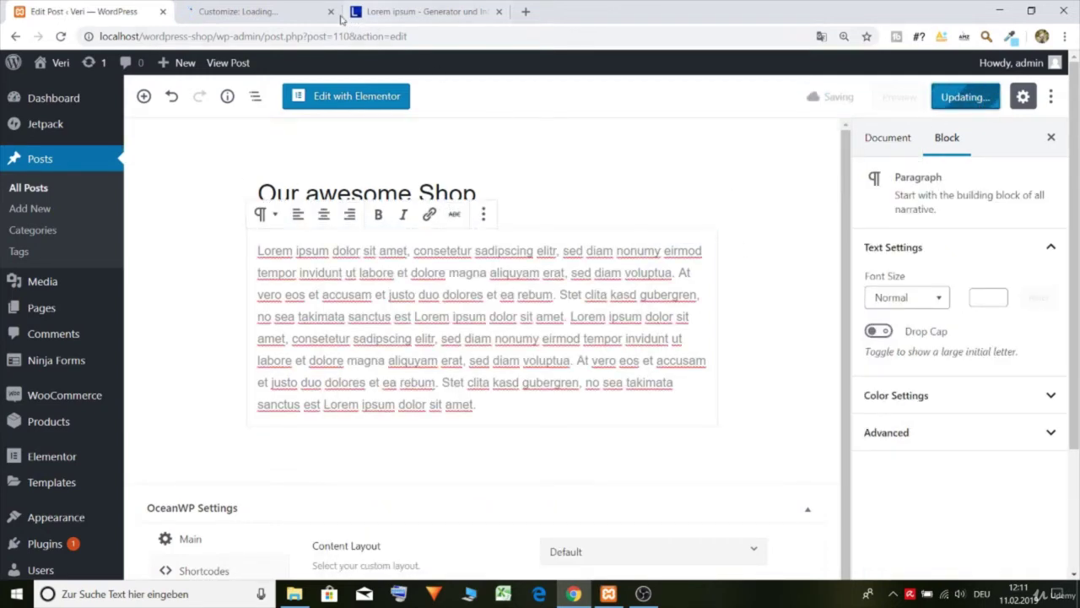